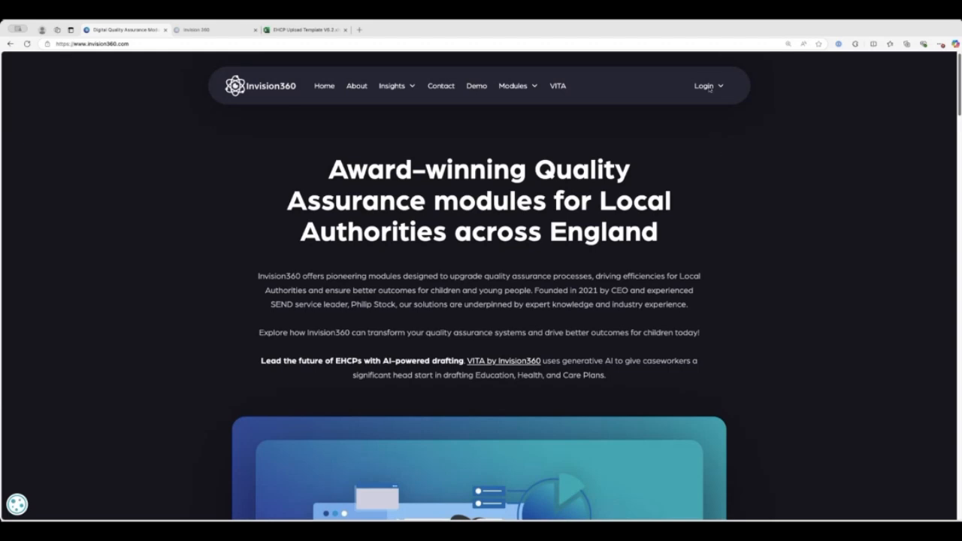
In the Invision360 tab, browse the User Management list, then open the Audit an EHCP page.
mouse_move(713, 89)
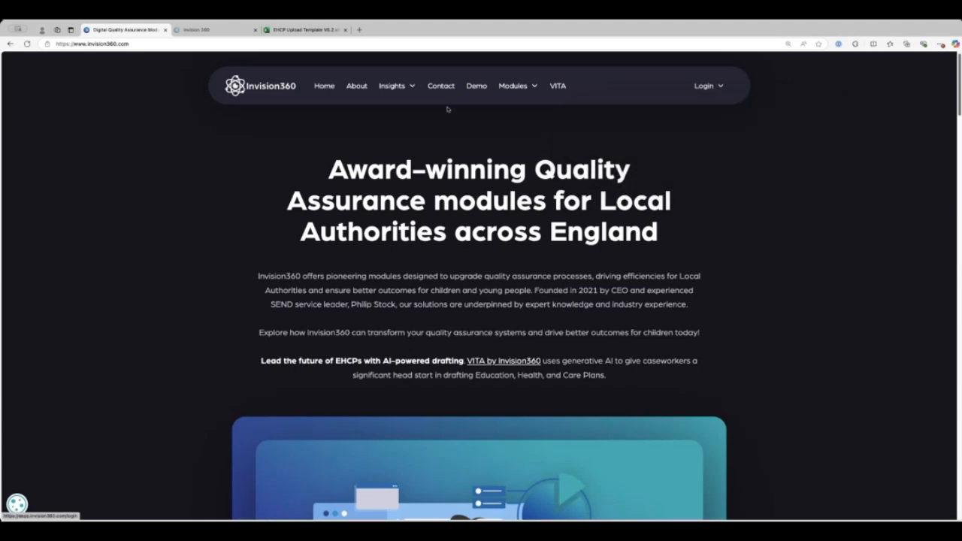
left_click(211, 29)
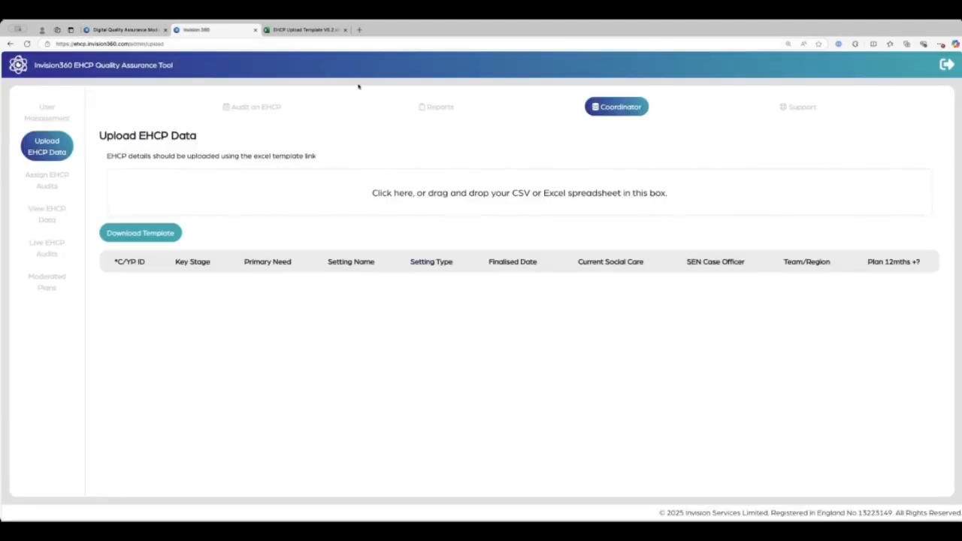
left_click(50, 112)
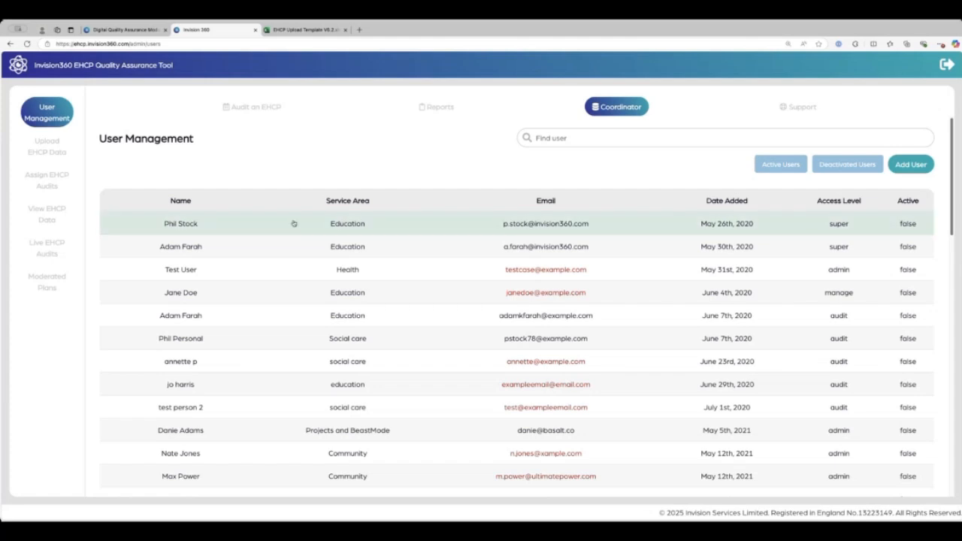
scroll(297, 224, "down", 1)
scroll(308, 226, "down", 9)
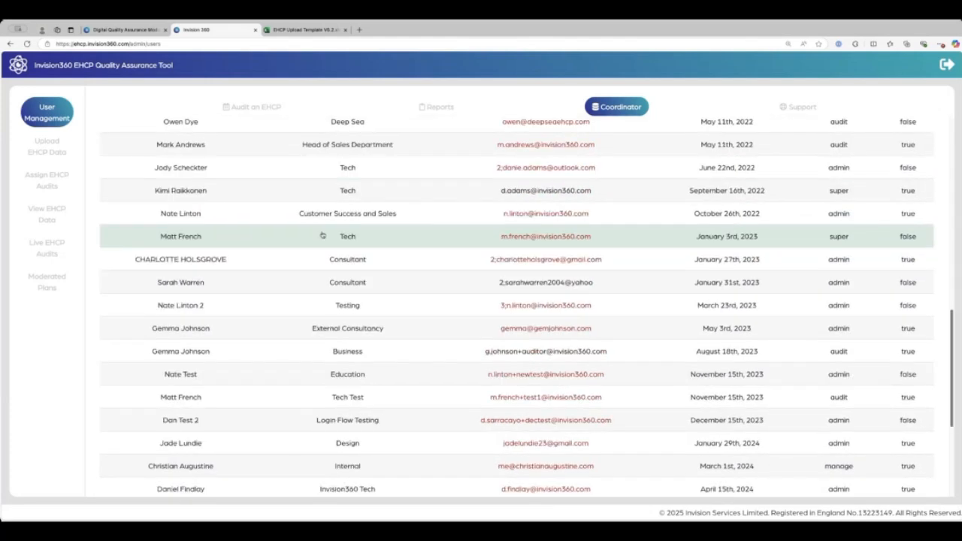
scroll(320, 226, "up", 9)
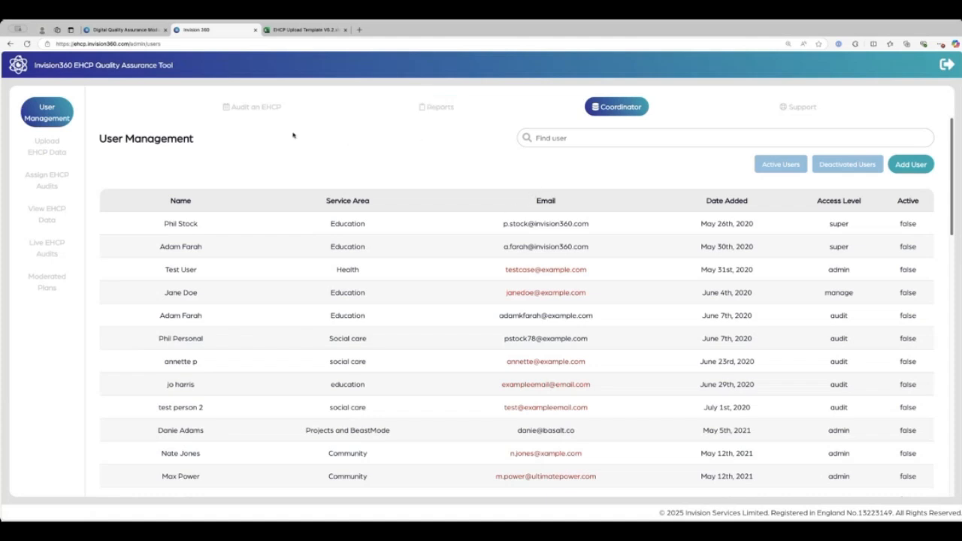
left_click(264, 111)
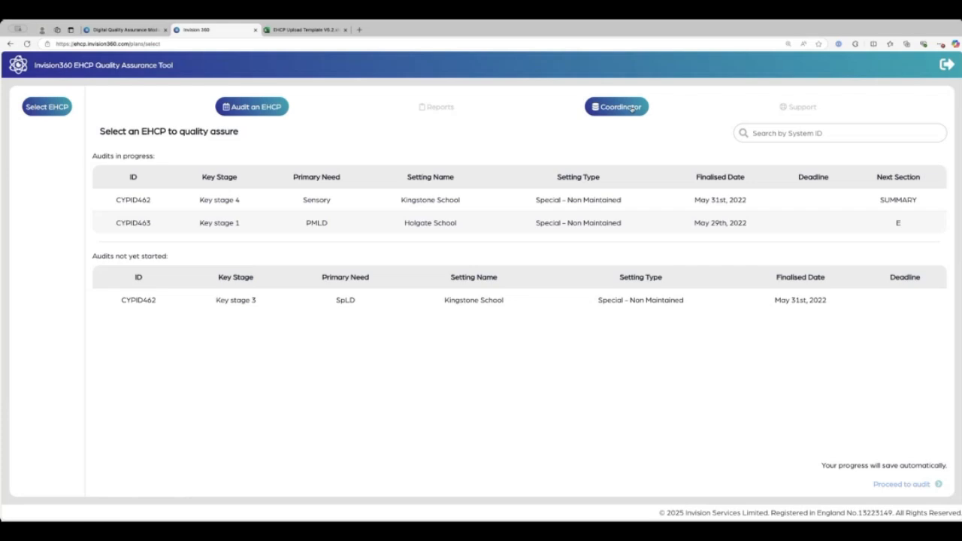
Return to the Coordinator area's User Management list.
left_click(632, 107)
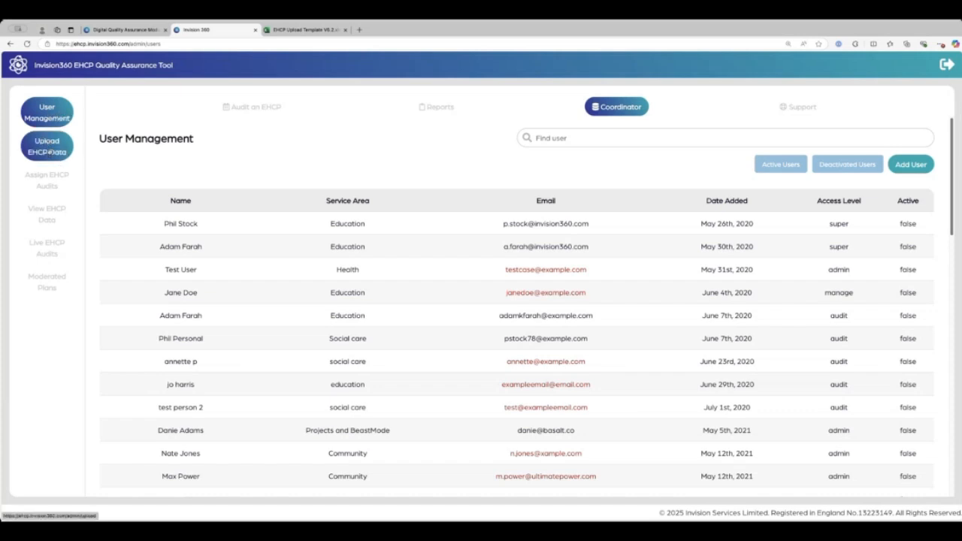
Open Upload EHCP Data and download the EHCP upload template.
left_click(48, 151)
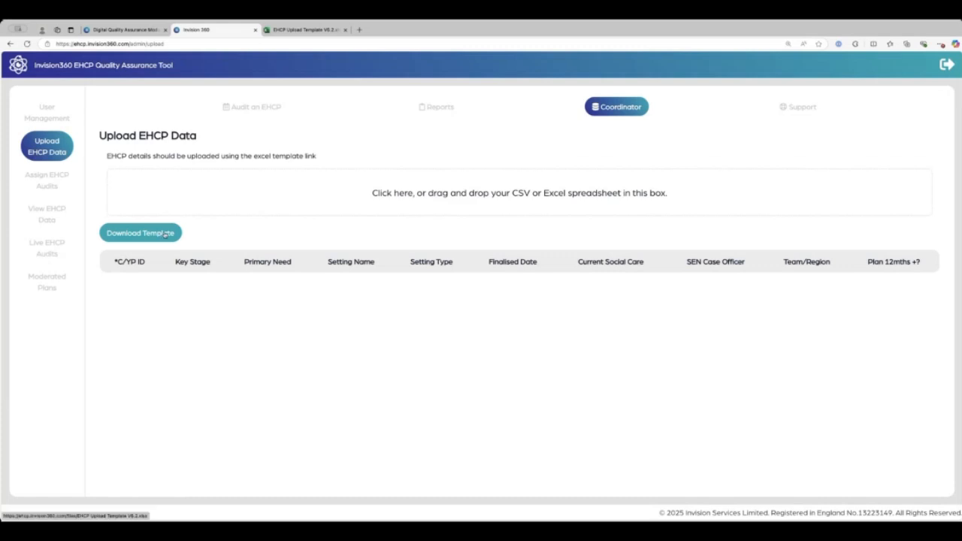
left_click(178, 234)
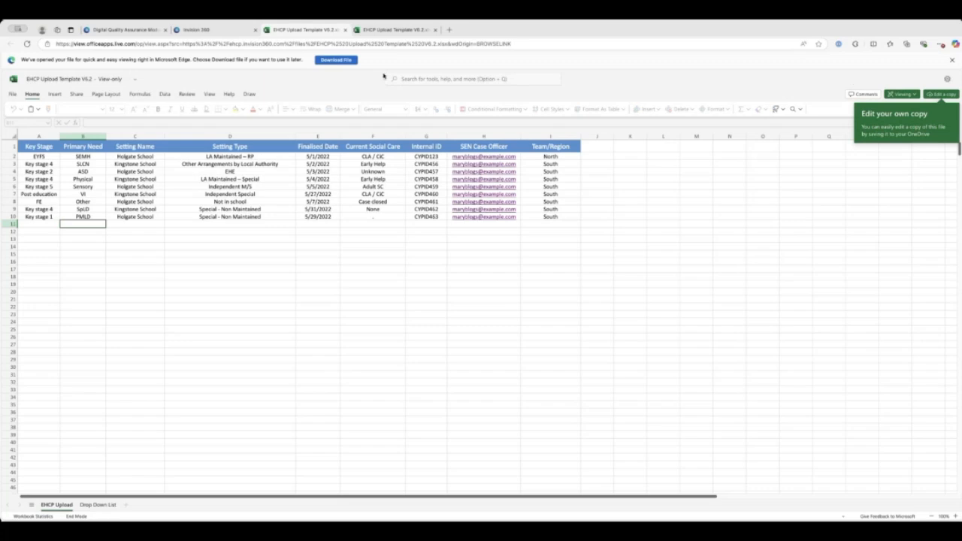
Download EHCP Upload Template V6.2 from the Office viewer to open it in desktop Excel.
left_click(346, 64)
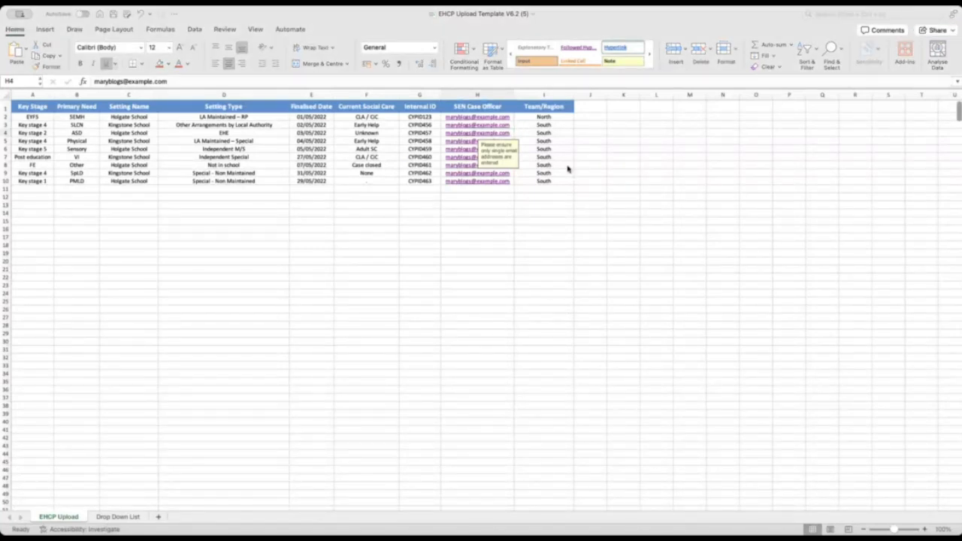
Select the sample rows A2:I10 on the EHCP Upload sheet and delete them.
left_click(566, 204)
left_click(567, 204)
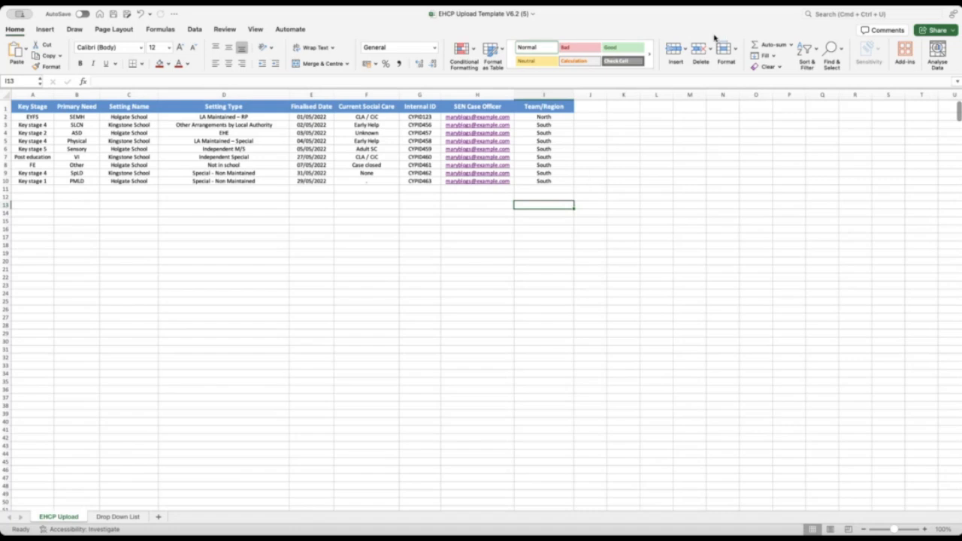
left_click(557, 181)
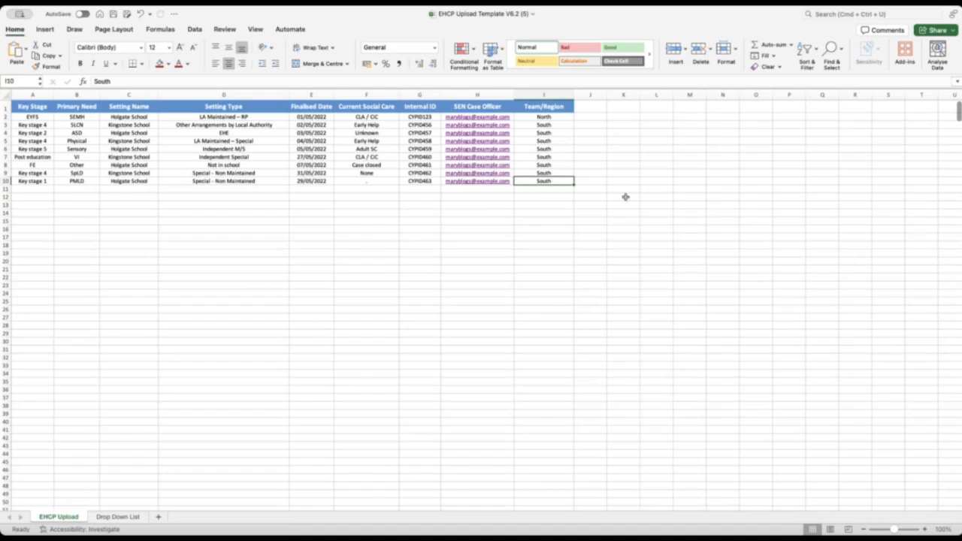
left_click(39, 118, "shift")
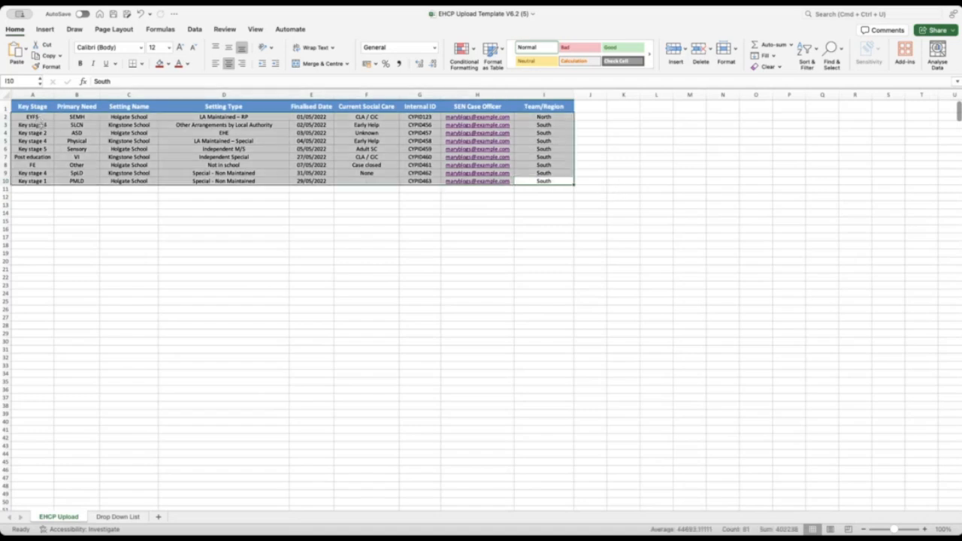
key("Delete")
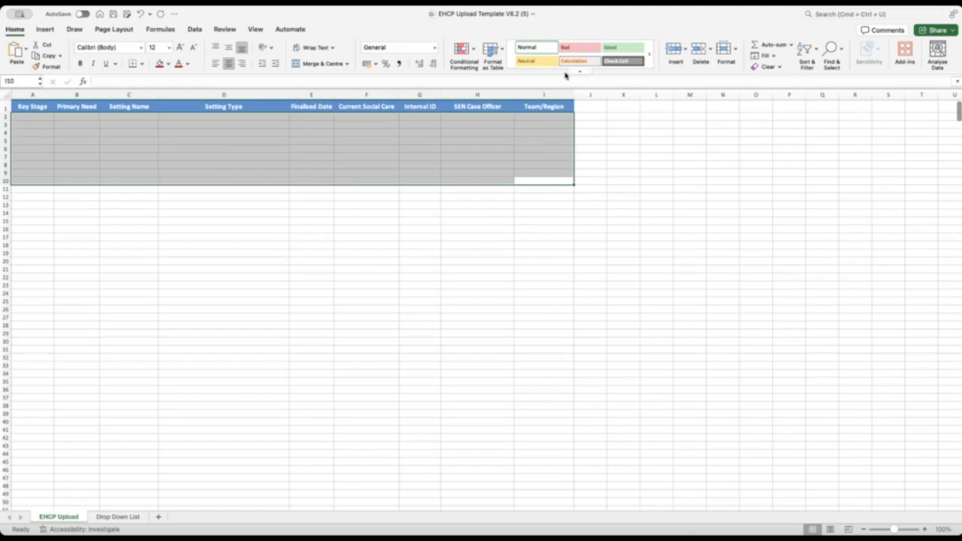
double_click(580, 17)
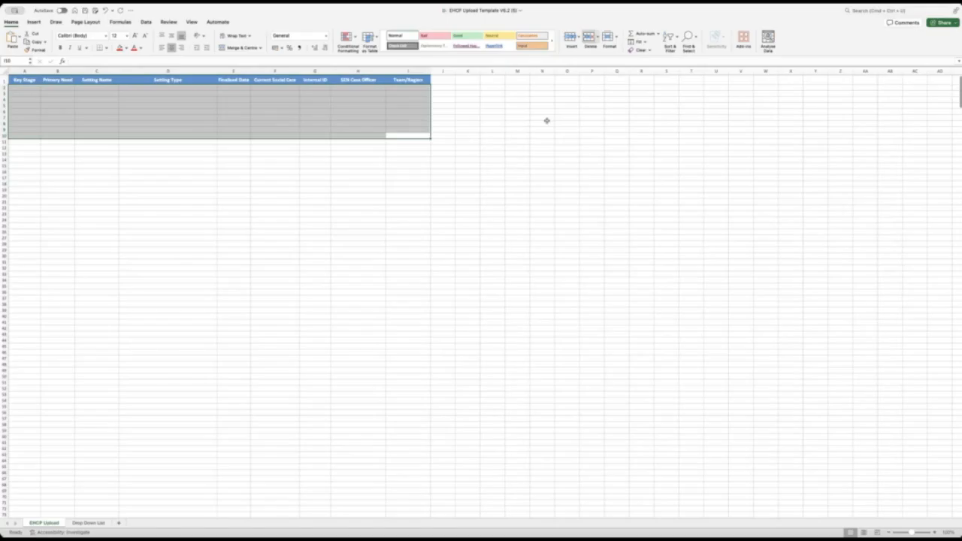
left_click(719, 163)
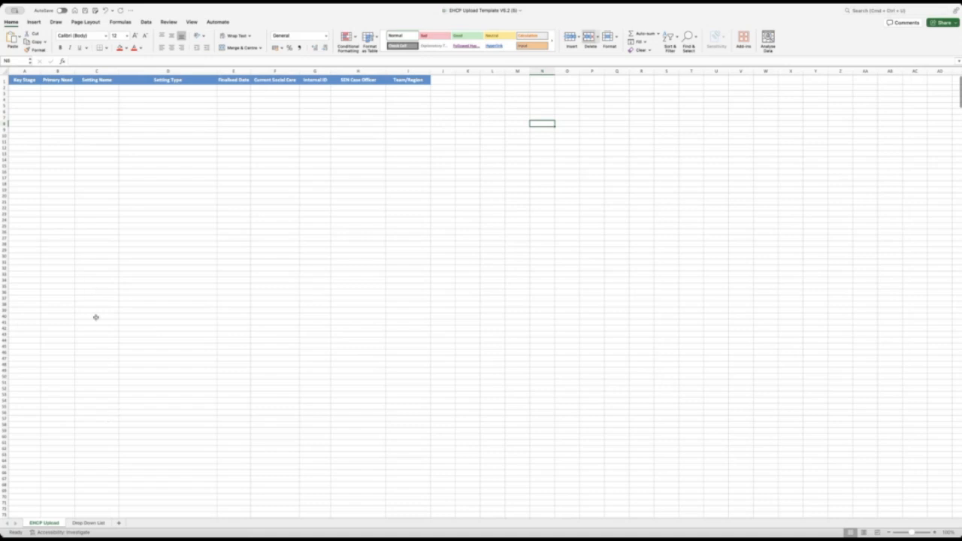
left_click(88, 524)
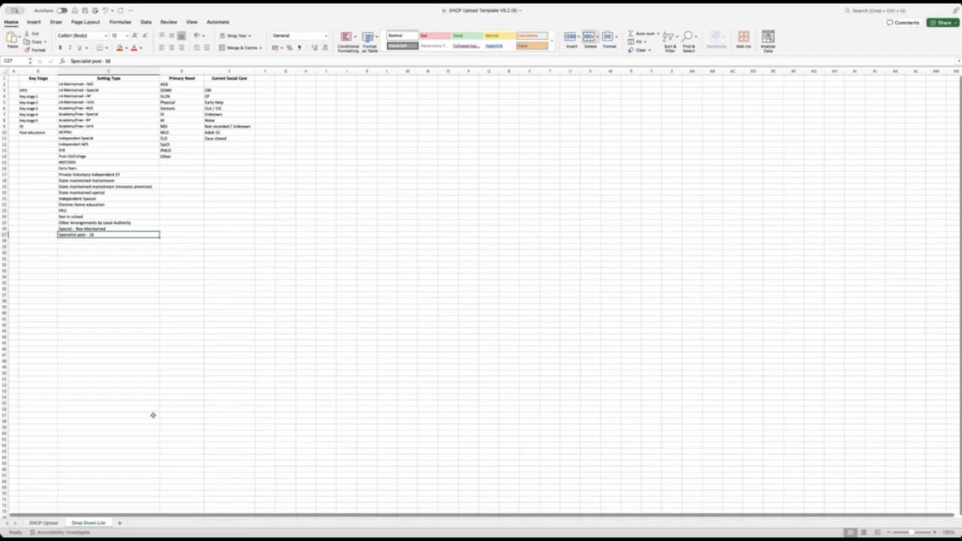
left_click(54, 521)
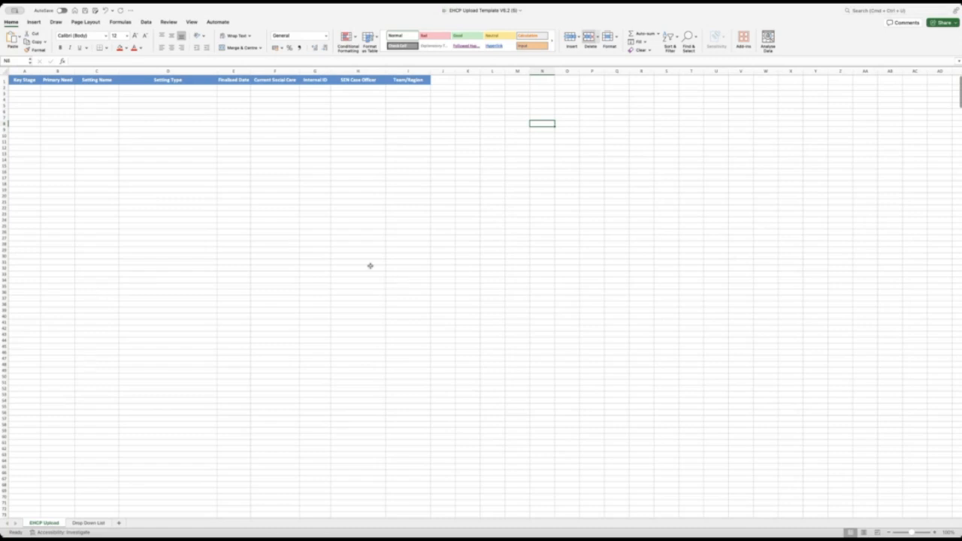
left_click(30, 89)
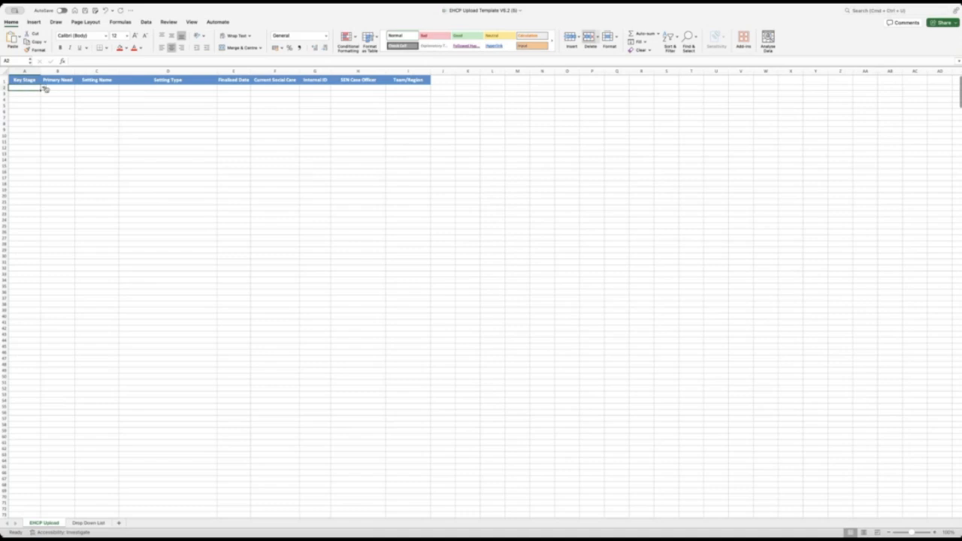
In row 2, choose Key stage 3 and ASD and enter setting name 'Example Setting 1'.
left_click(45, 89)
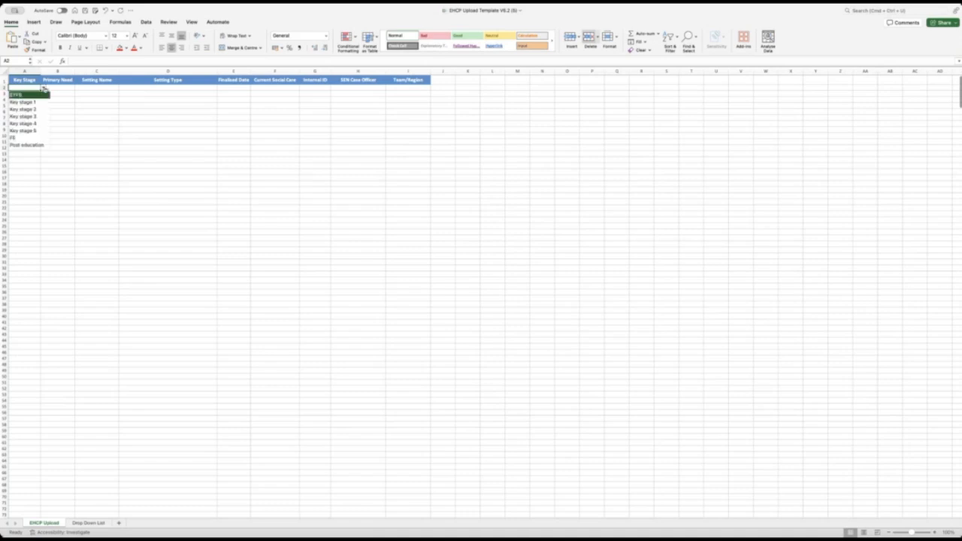
left_click(36, 116)
left_click(58, 89)
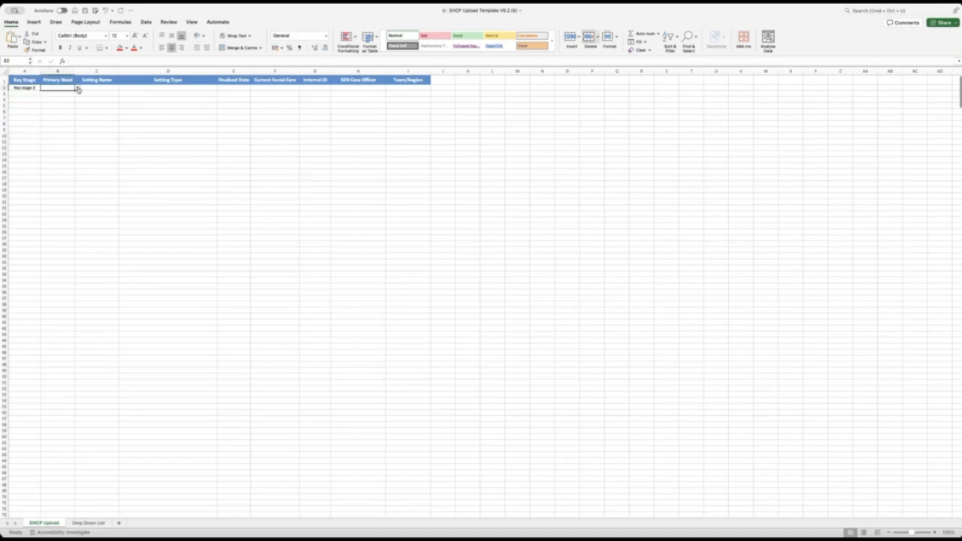
left_click(78, 89)
left_click(52, 93)
left_click(112, 89)
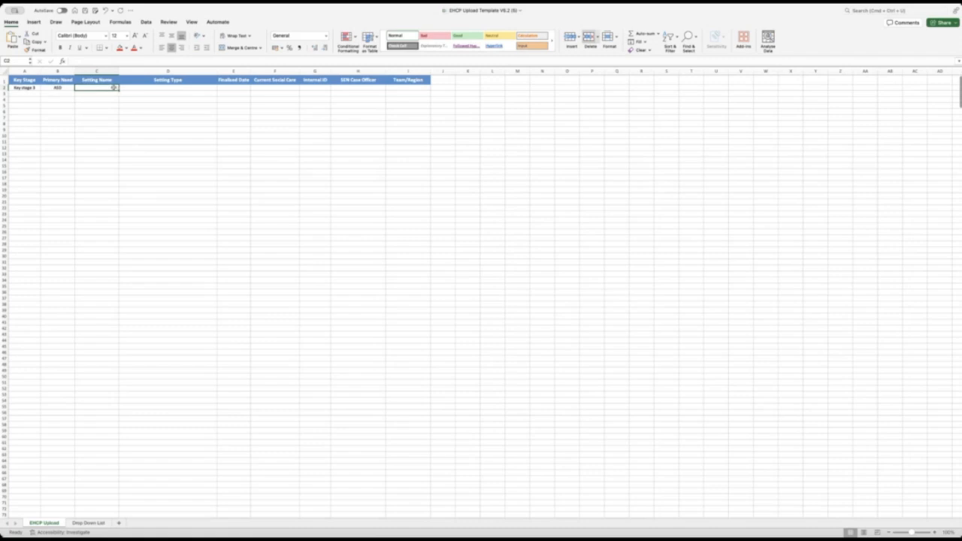
type("Exam")
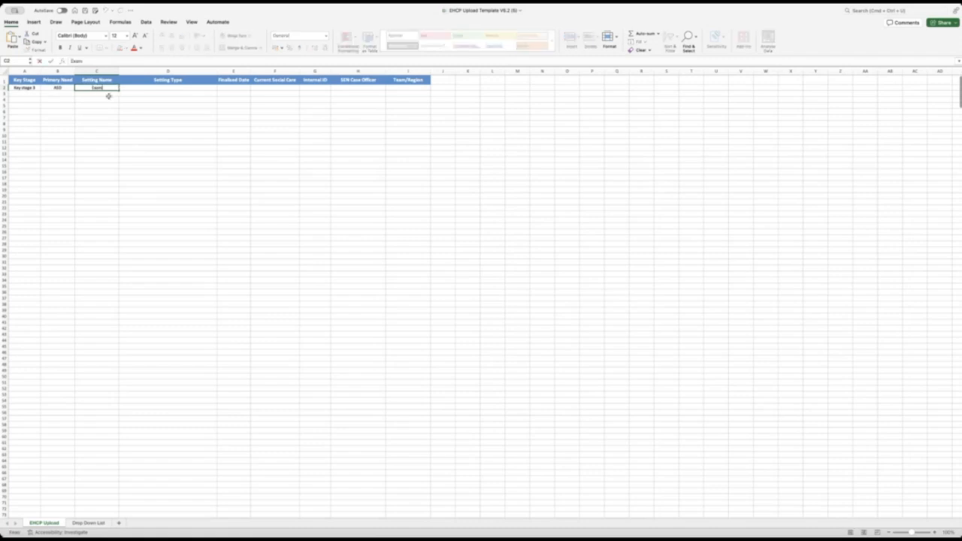
type("ple Setting 1")
key("Tab")
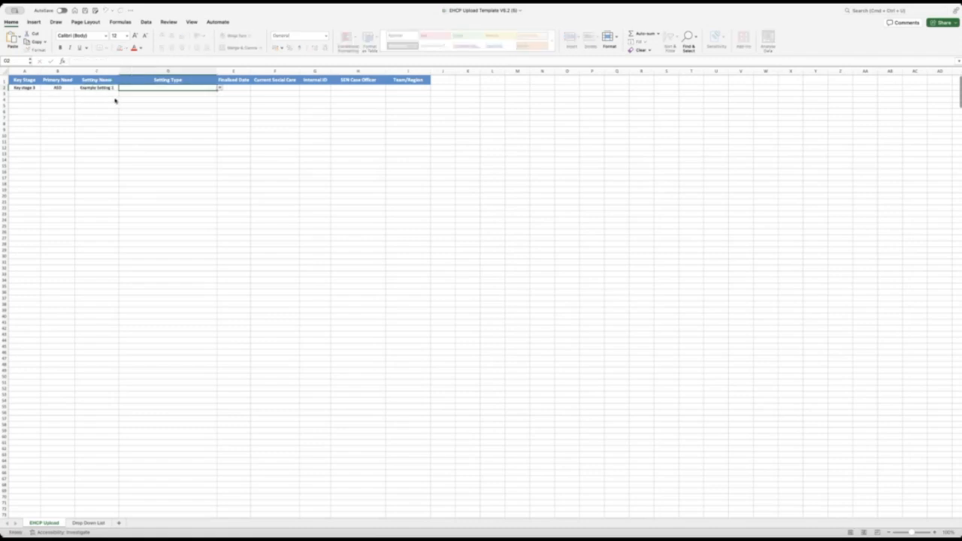
Set row 2's setting type to LA Maintained – M/S and finalised date to 01/01/2025.
left_click(219, 88)
left_click(204, 97)
left_click(236, 88)
type("1/1/20")
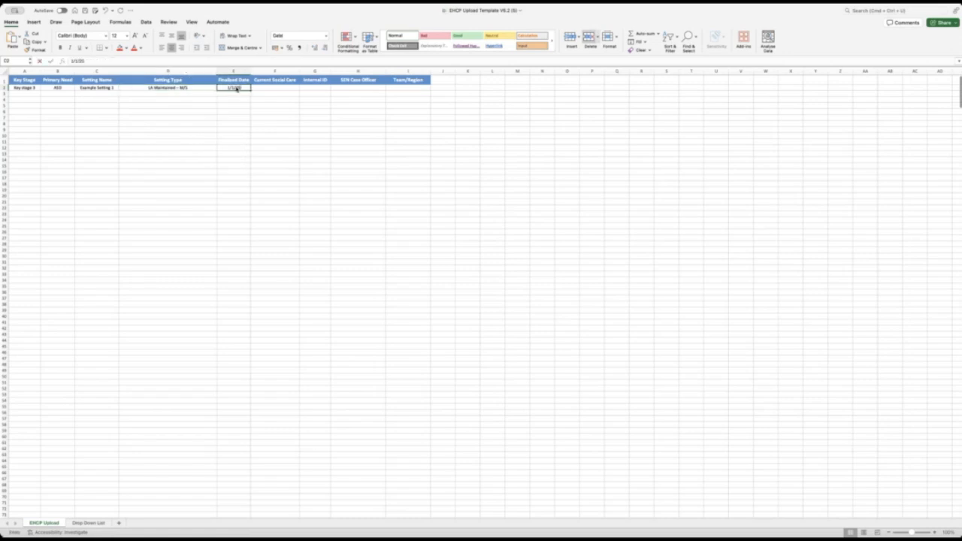
key("Return")
Complete row 2 with social care Not recorded / Unknown, internal ID CYP1 and the case officer's e-mail.
left_click(274, 87)
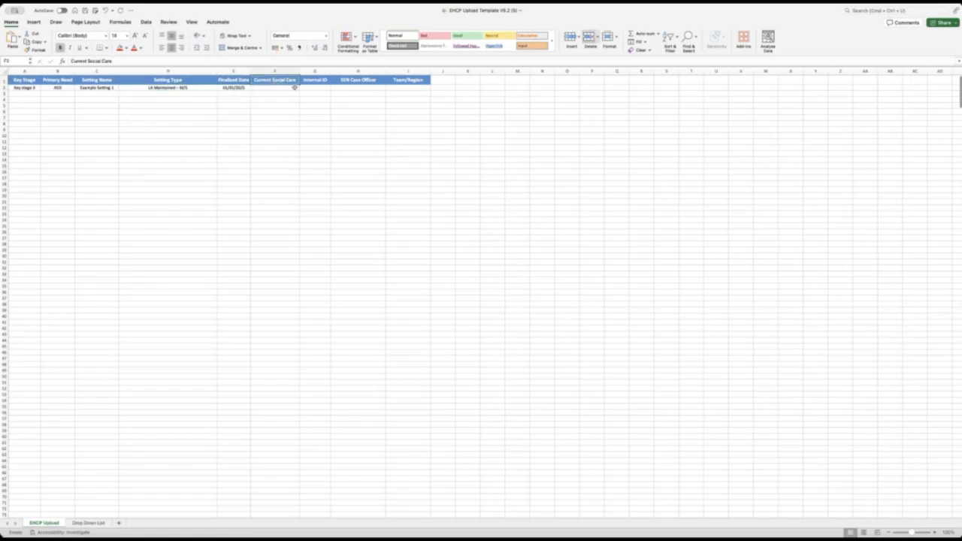
left_click(302, 88)
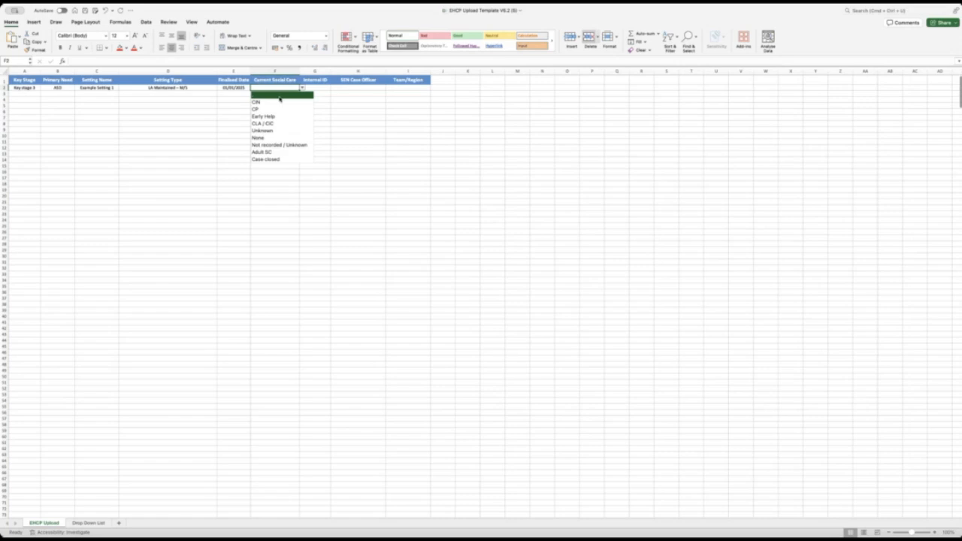
left_click(274, 144)
left_click(318, 88)
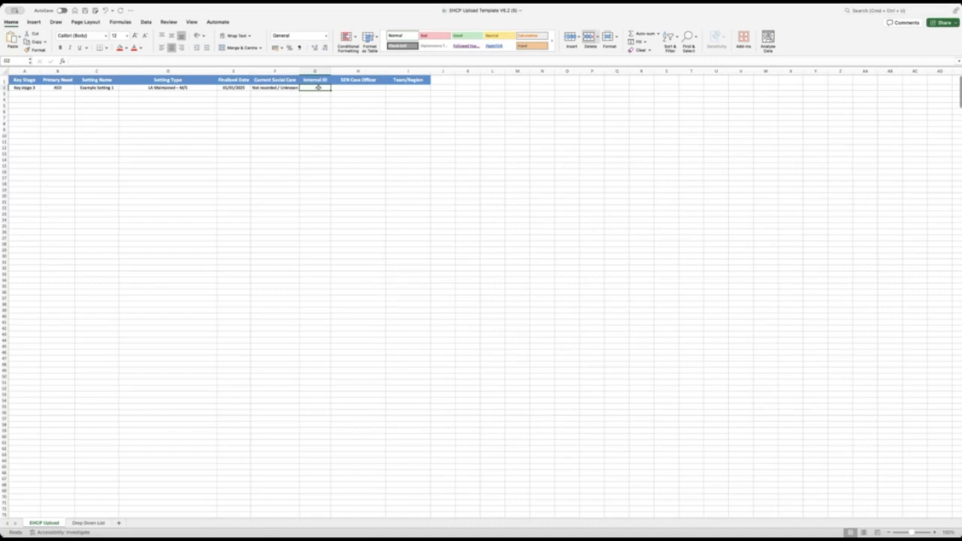
type("CY")
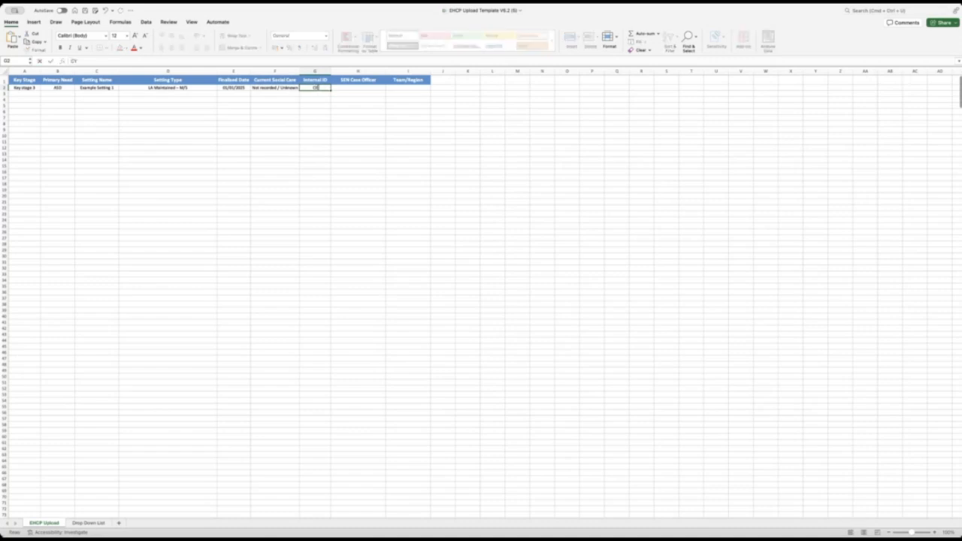
type("P153")
key("Tab")
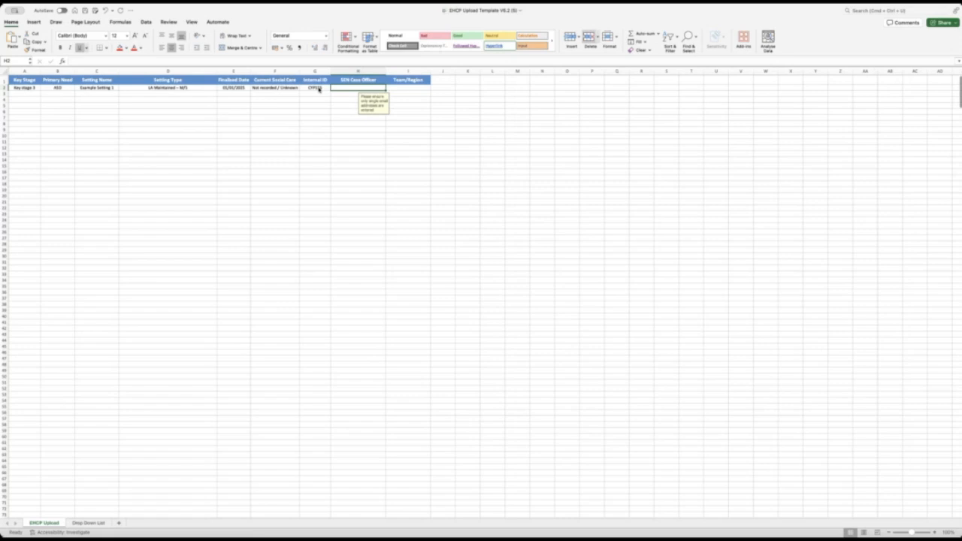
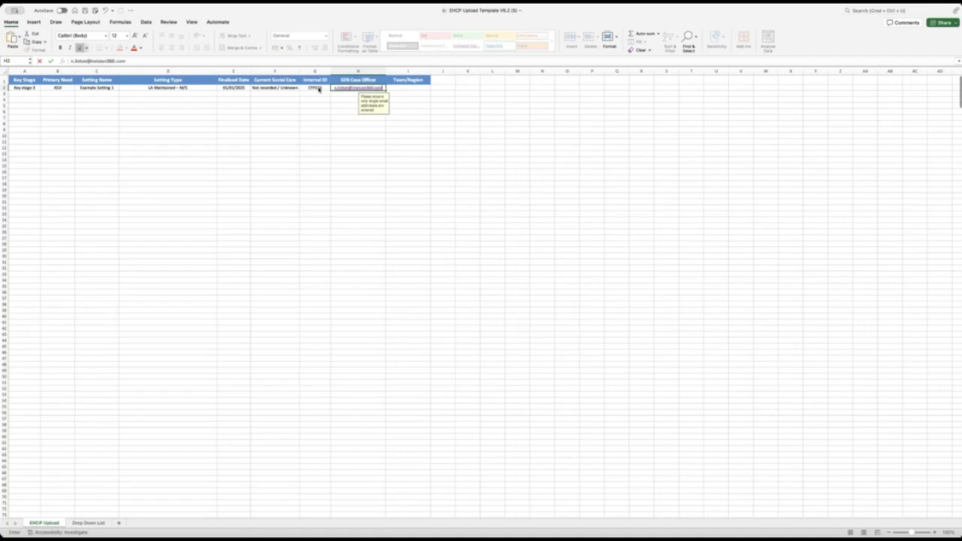
key("Tab")
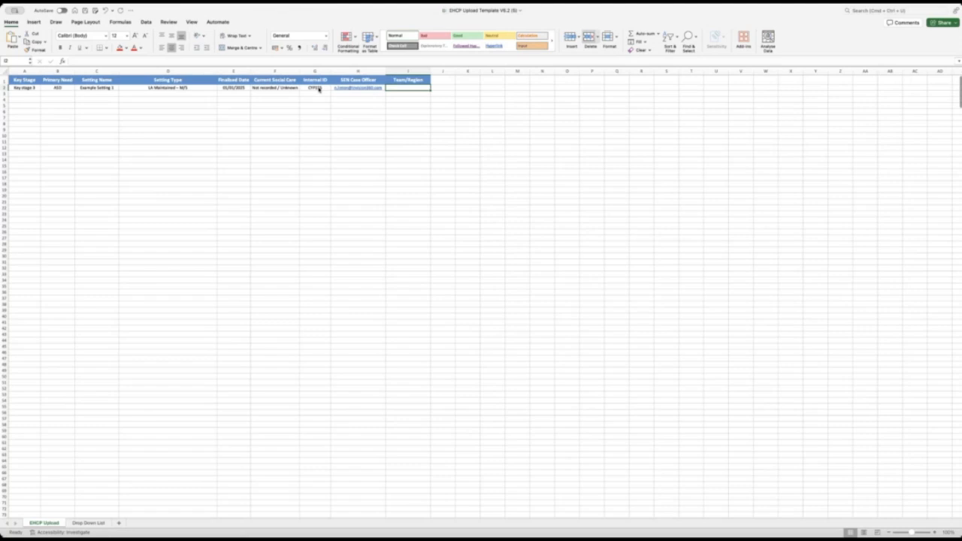
In row 3, choose Key stage 5 and MSI and enter setting name 'Example setting 1'.
left_click(25, 94)
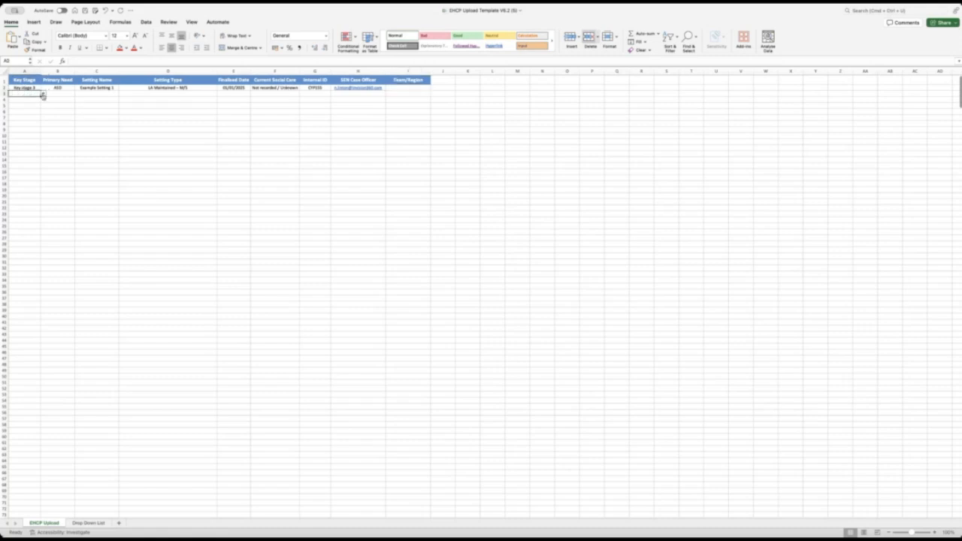
left_click(43, 94)
left_click(38, 138)
left_click(68, 95)
left_click(77, 94)
left_click(58, 152)
left_click(103, 95)
type("Exa")
key("Down")
key("Right")
key("Left")
type("Example setting 1")
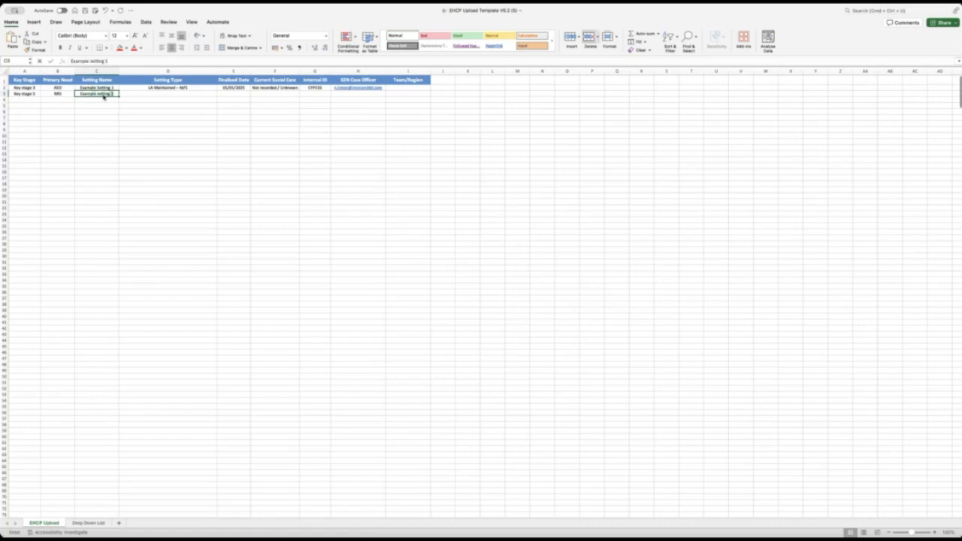
key("Tab")
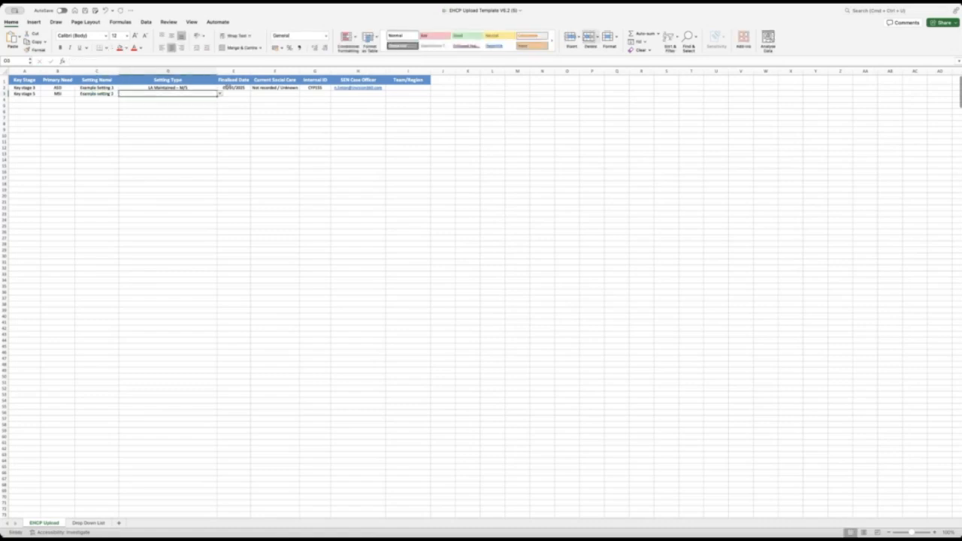
Set row 3's setting type to EHE and finalised date to 04/02/2025.
left_click(220, 94)
scroll(187, 133, "down", 1)
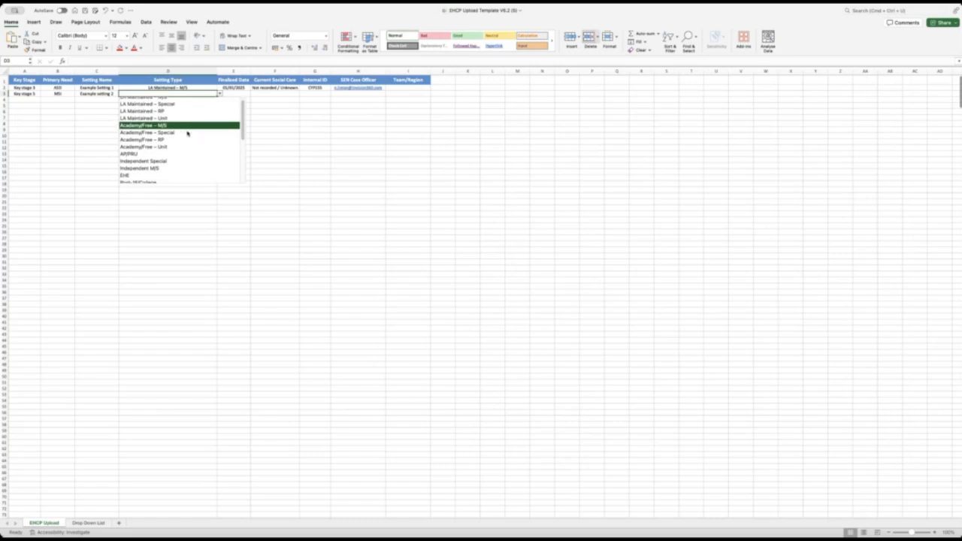
scroll(187, 133, "down", 4)
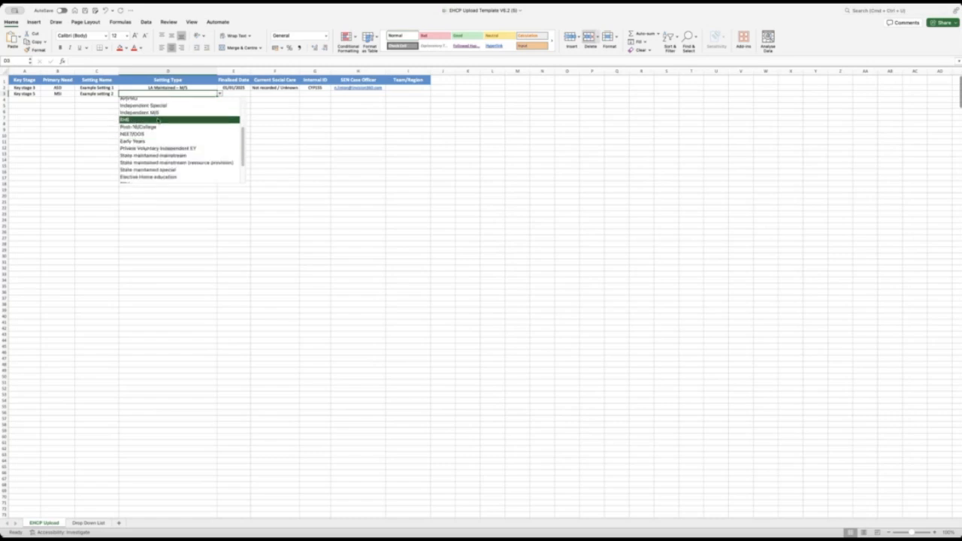
left_click(158, 120)
left_click(229, 94)
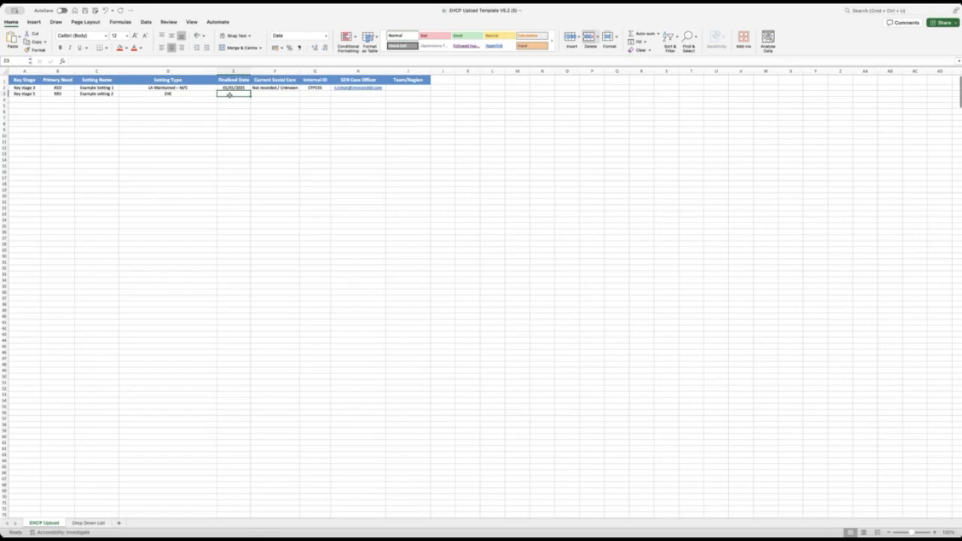
type("4/2/25")
key("Return")
left_click(257, 93)
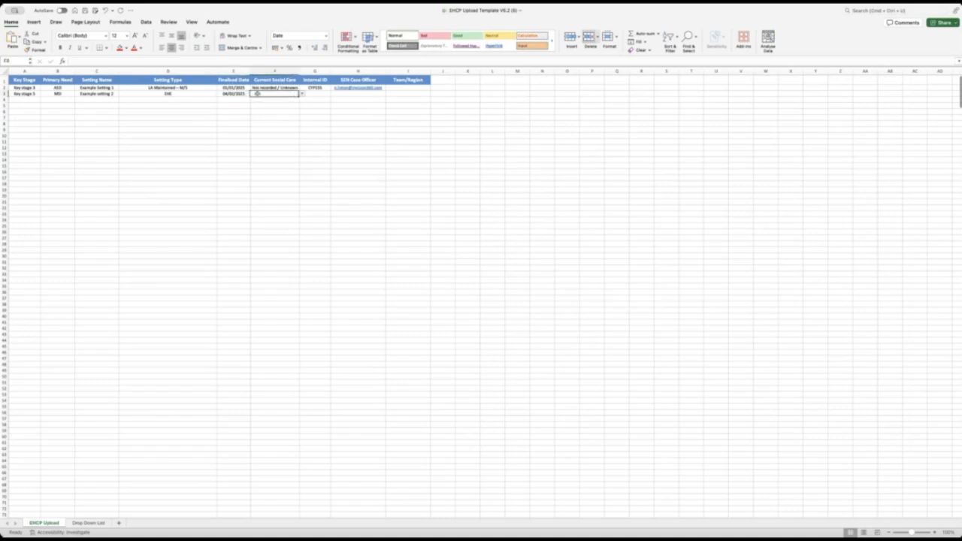
left_click(303, 95)
left_click(297, 115)
left_click(312, 94)
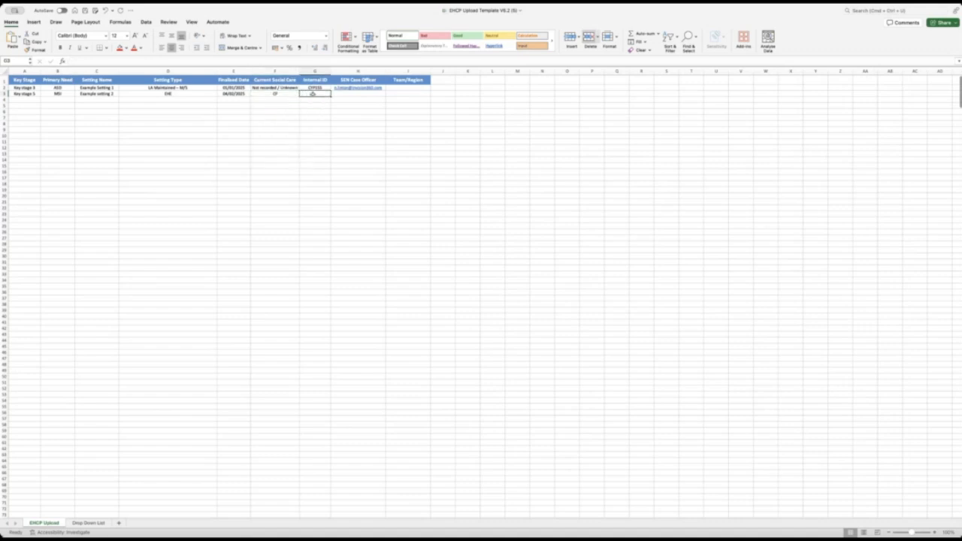
type("cyp155244")
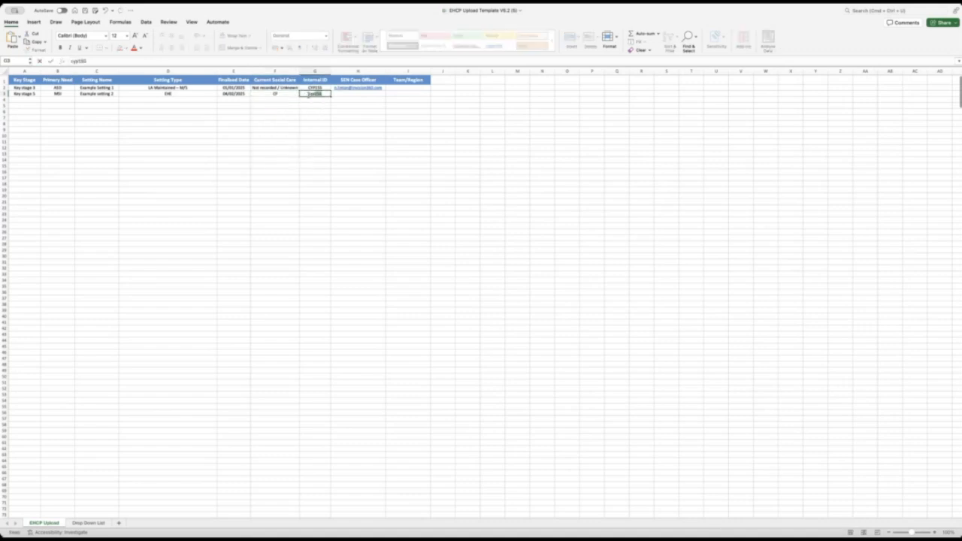
key("Tab")
key("Return")
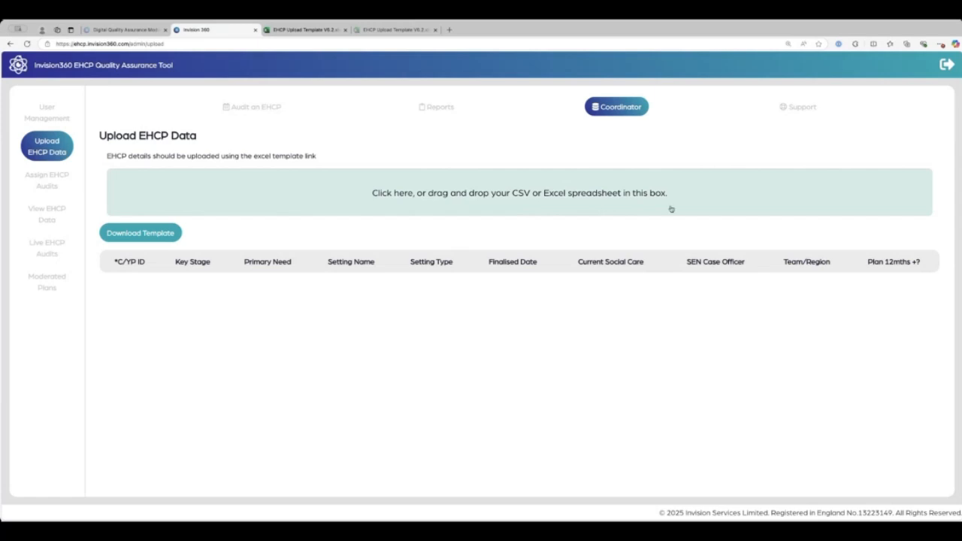
Upload EHCP Upload Template V6.2 (7).xlsx from the Downloads folder.
left_click(419, 178)
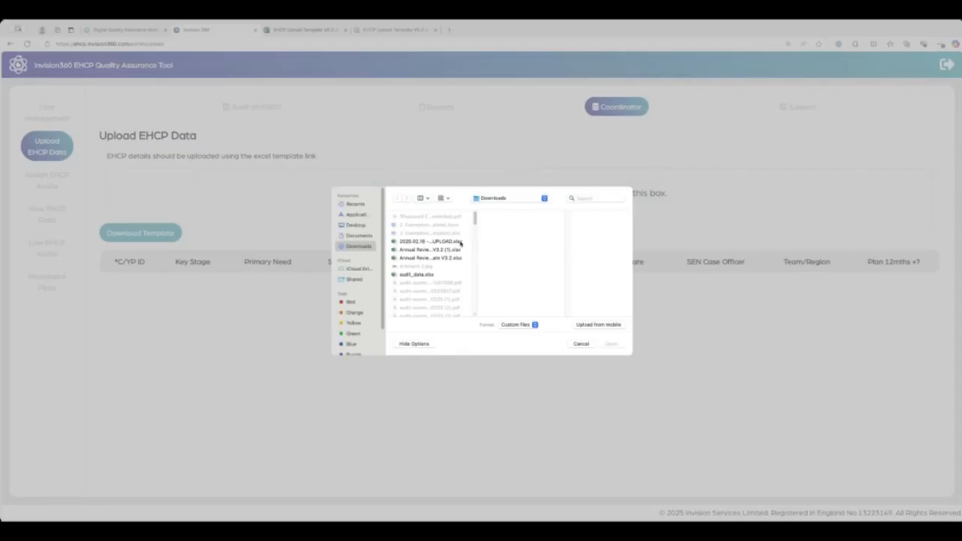
left_click_drag(475, 219, 475, 262)
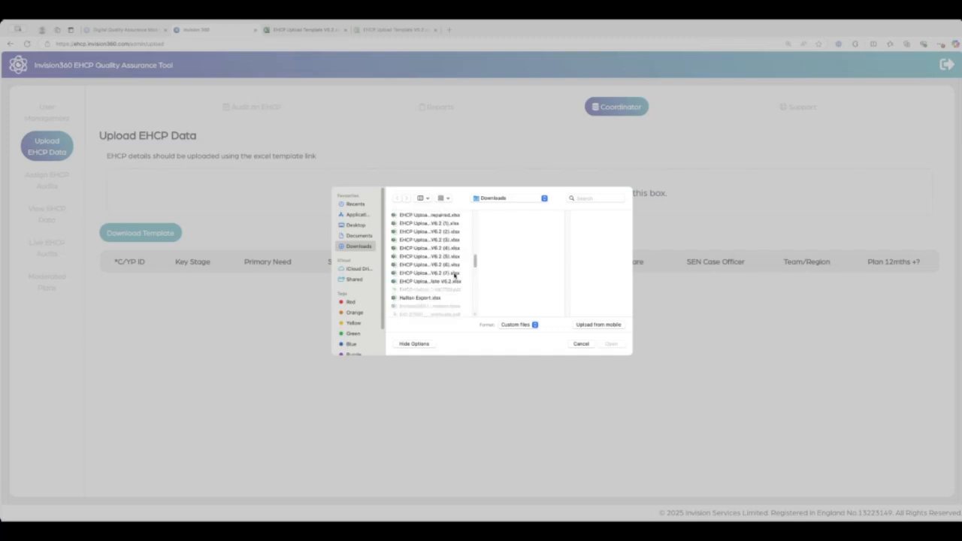
left_click(454, 274)
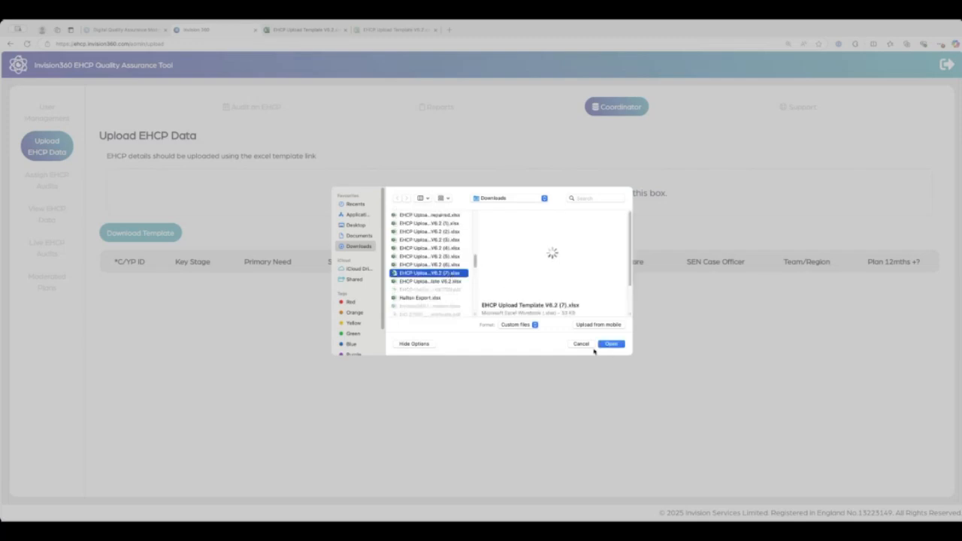
left_click(610, 344)
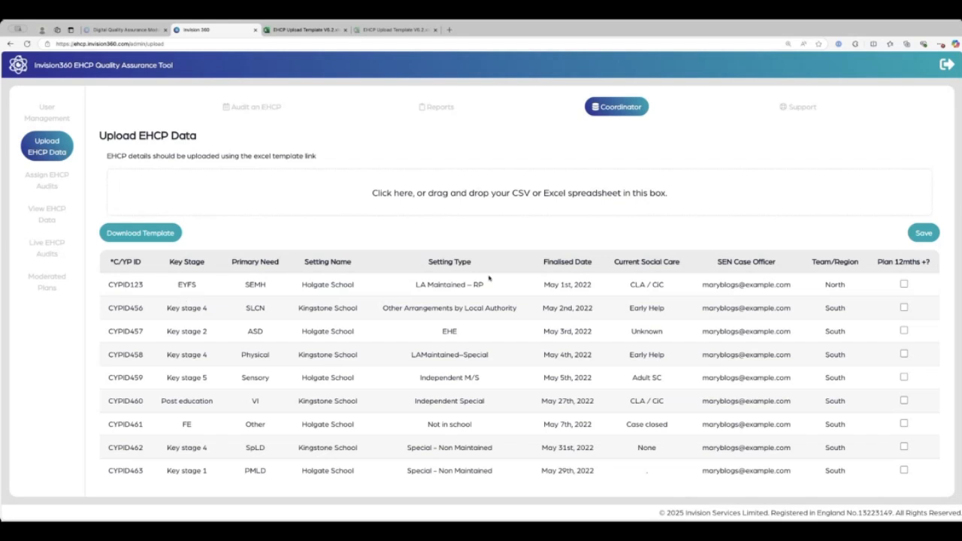
Save the nine uploaded plans and acknowledge the 'Plans uploaded successfully' alert.
left_click(915, 234)
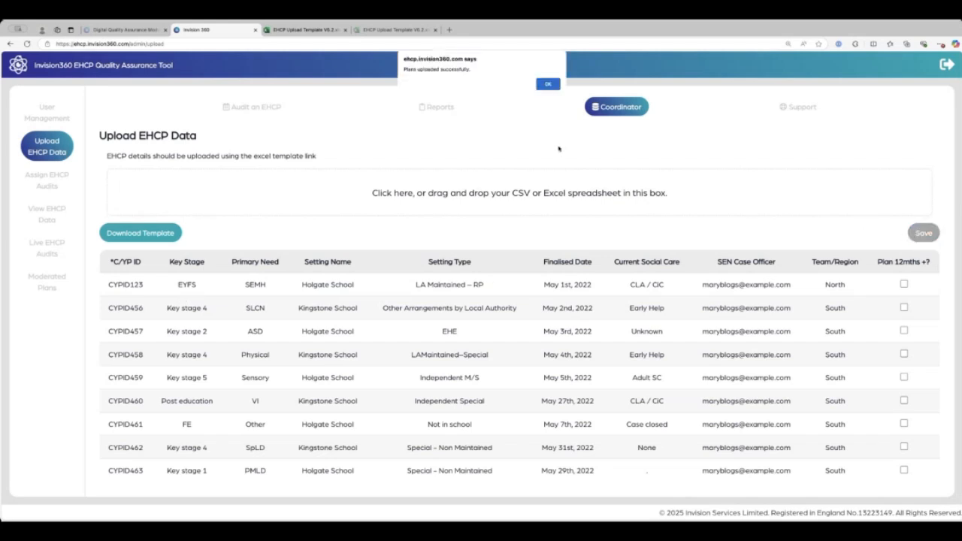
left_click(552, 84)
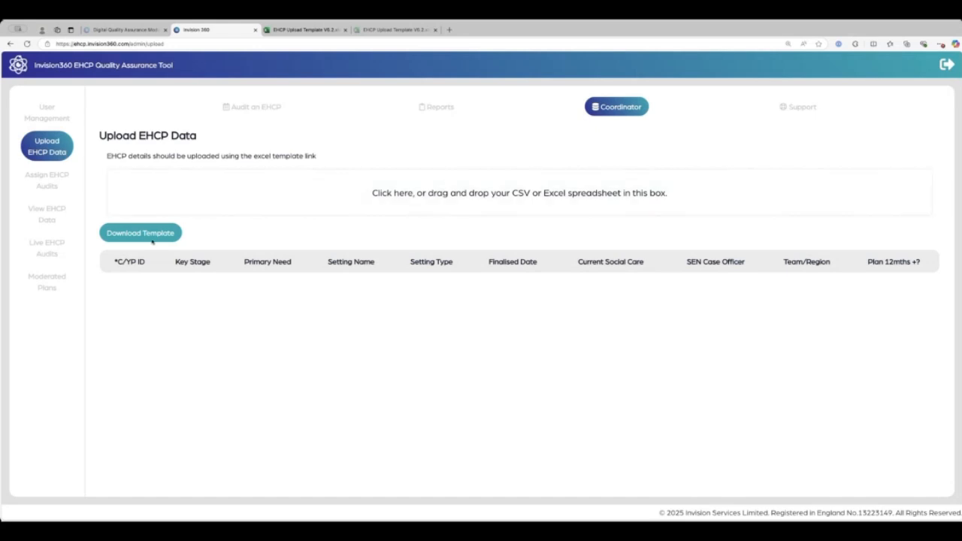
On Assign EHCP Audits, search the user list by the user's name and select them.
left_click(67, 185)
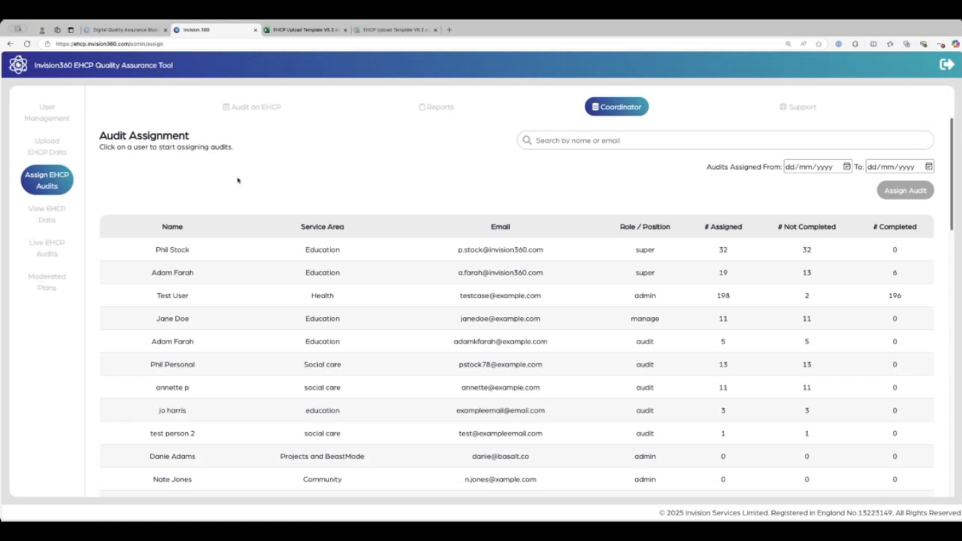
scroll(270, 203, "down", 2)
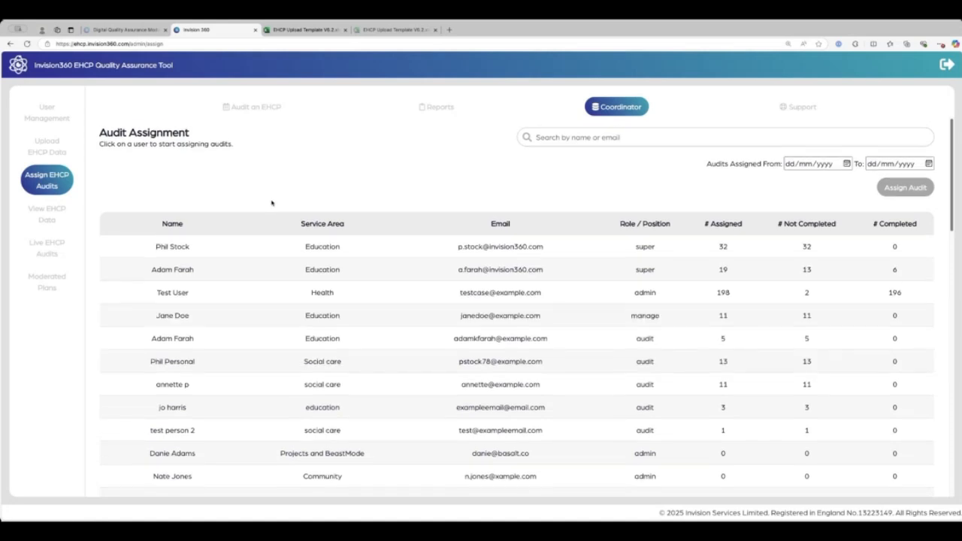
scroll(308, 235, "down", 2)
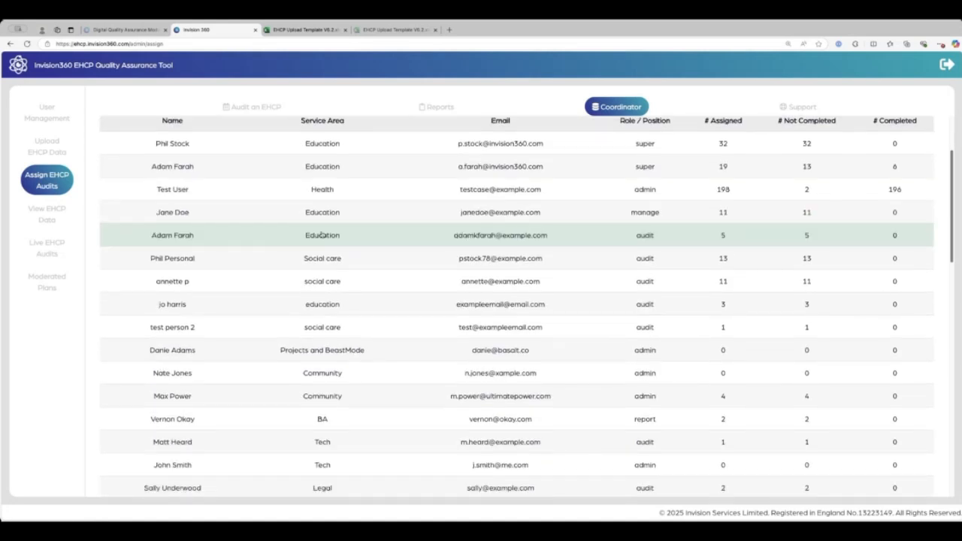
scroll(324, 233, "down", 6)
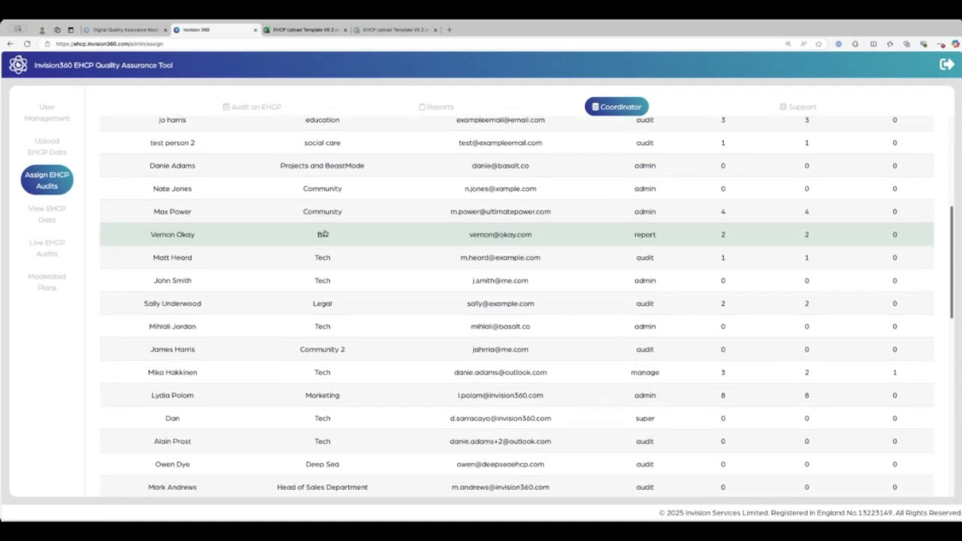
scroll(324, 227, "up", 10)
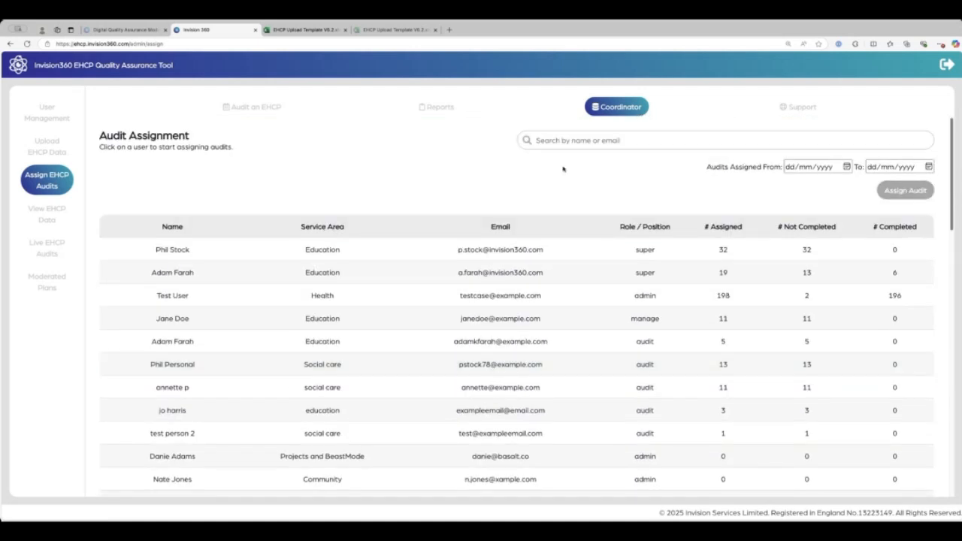
type("nate")
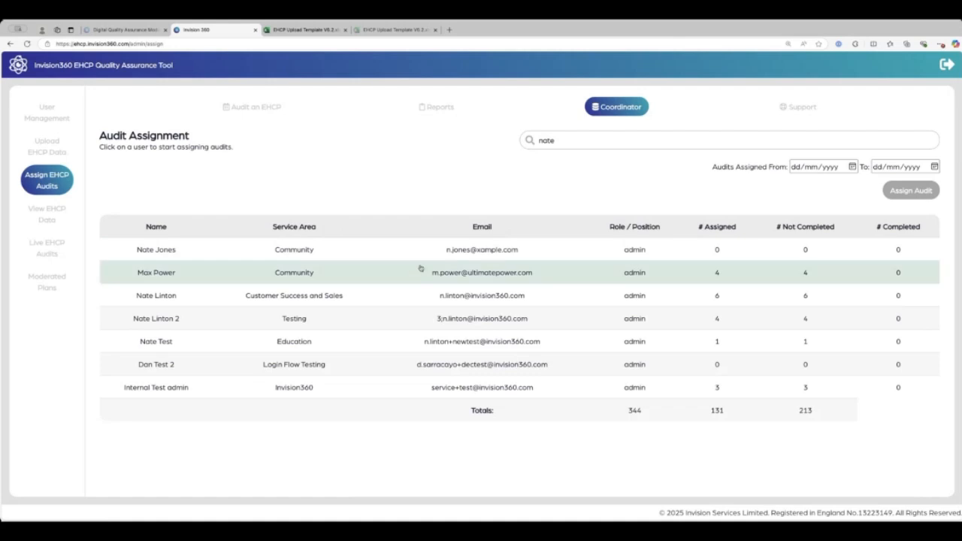
left_click(386, 301)
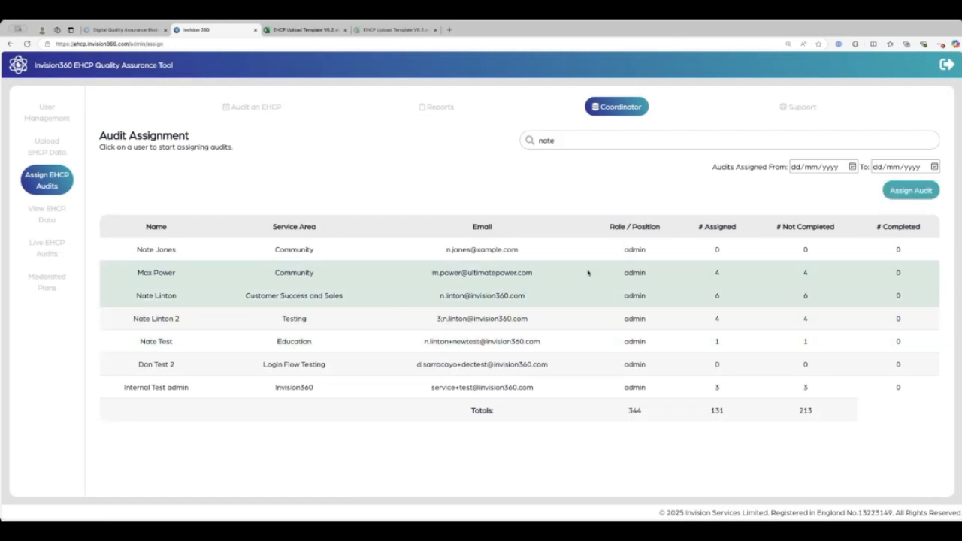
Open Assign Audit for the selected user and mark plans CYPID459 and CYPID460.
left_click(911, 191)
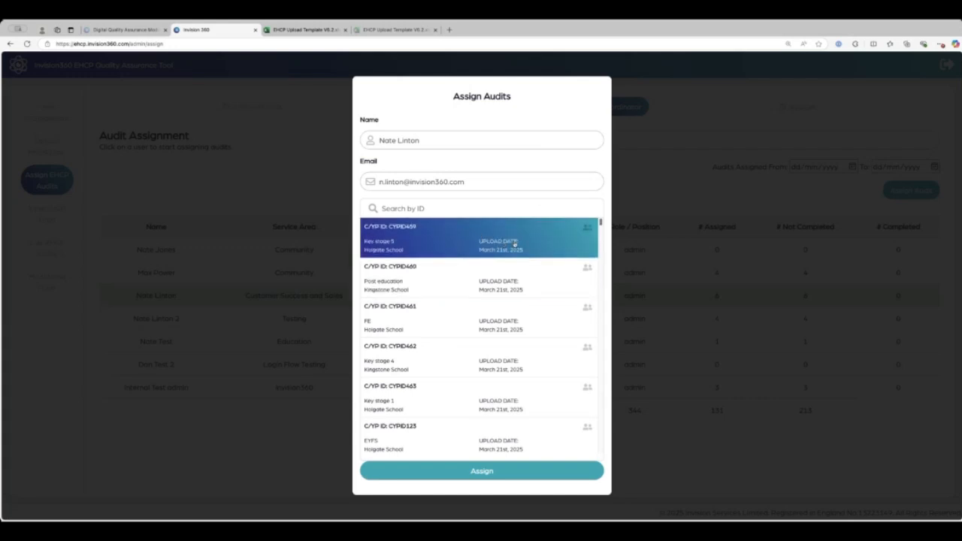
scroll(516, 247, "down", 1)
scroll(497, 249, "up", 1)
scroll(524, 257, "down", 5)
scroll(524, 258, "up", 5)
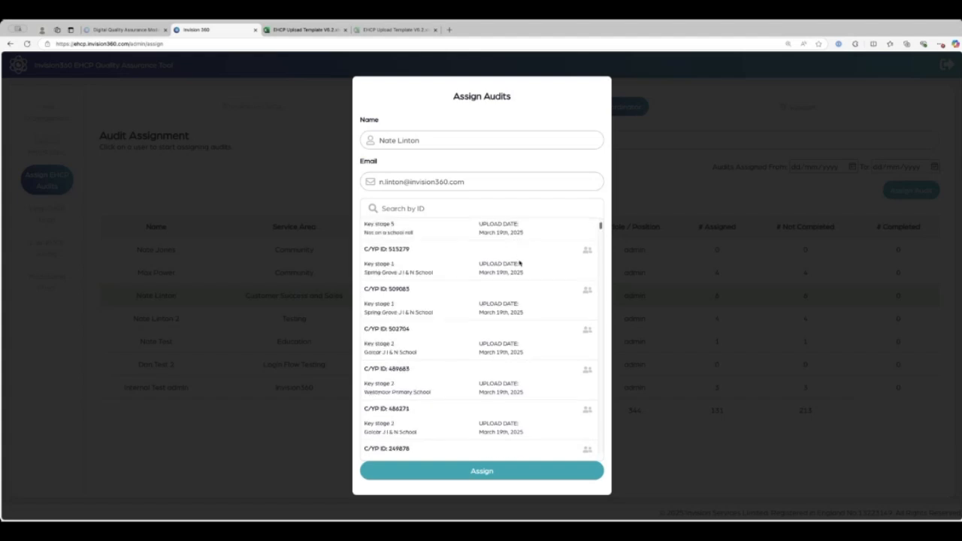
scroll(524, 268, "down", 6)
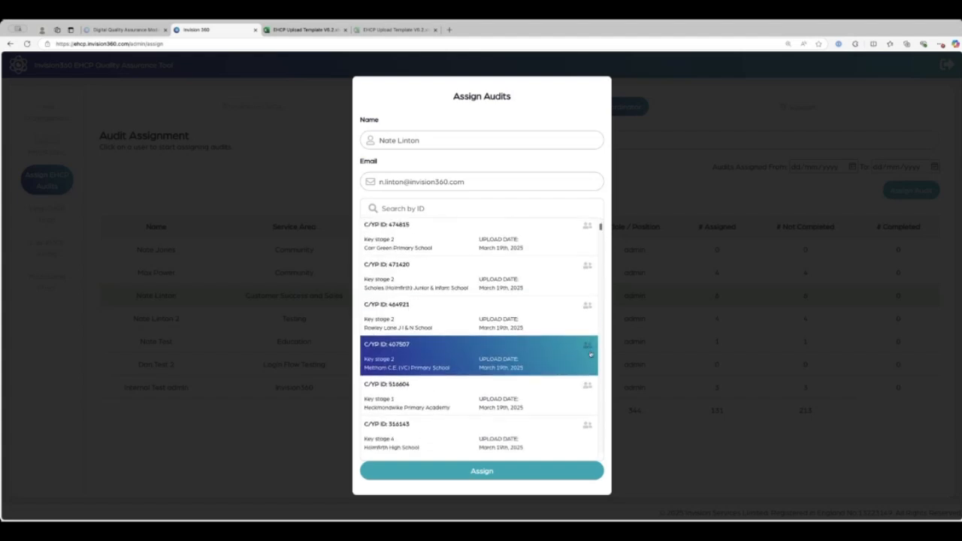
scroll(591, 339, "down", 5)
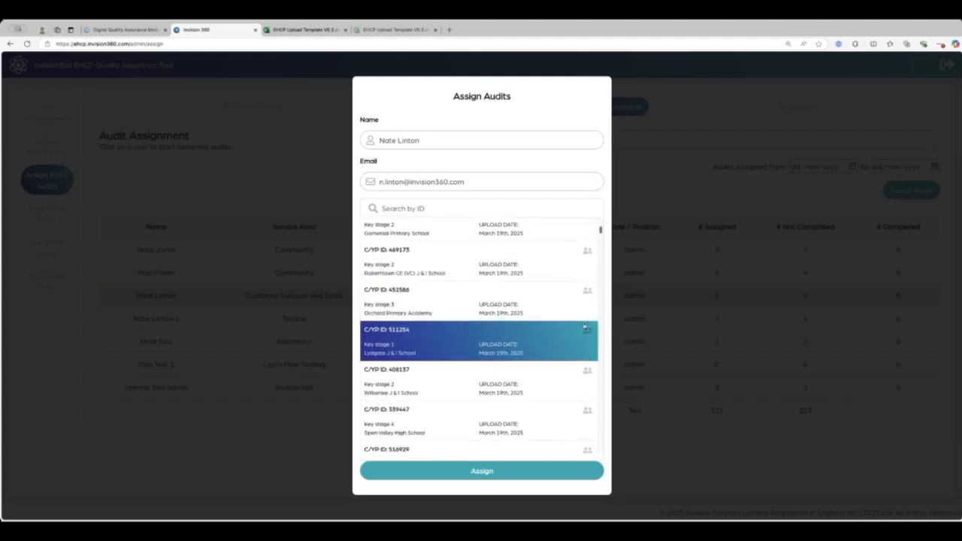
scroll(581, 324, "down", 5)
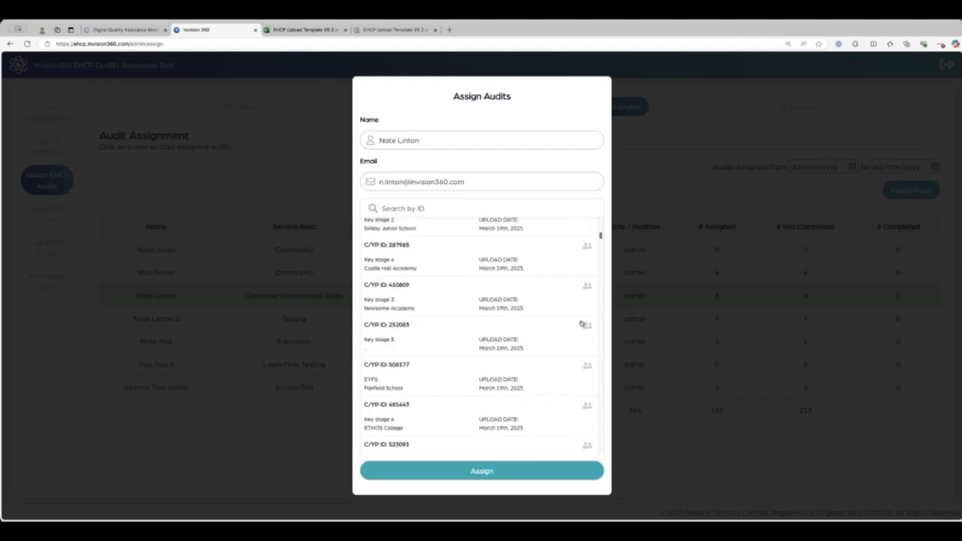
scroll(600, 237, "down", 10)
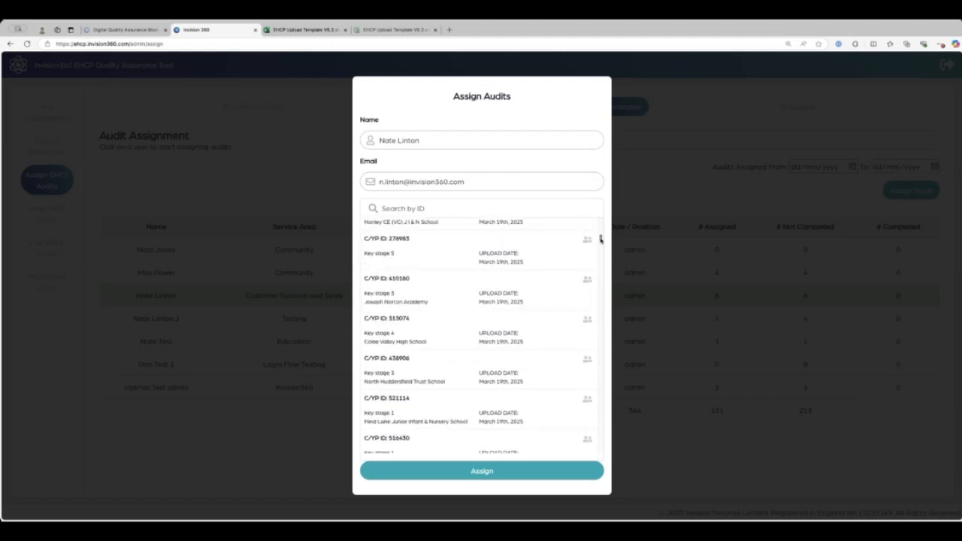
scroll(602, 242, "up", 3)
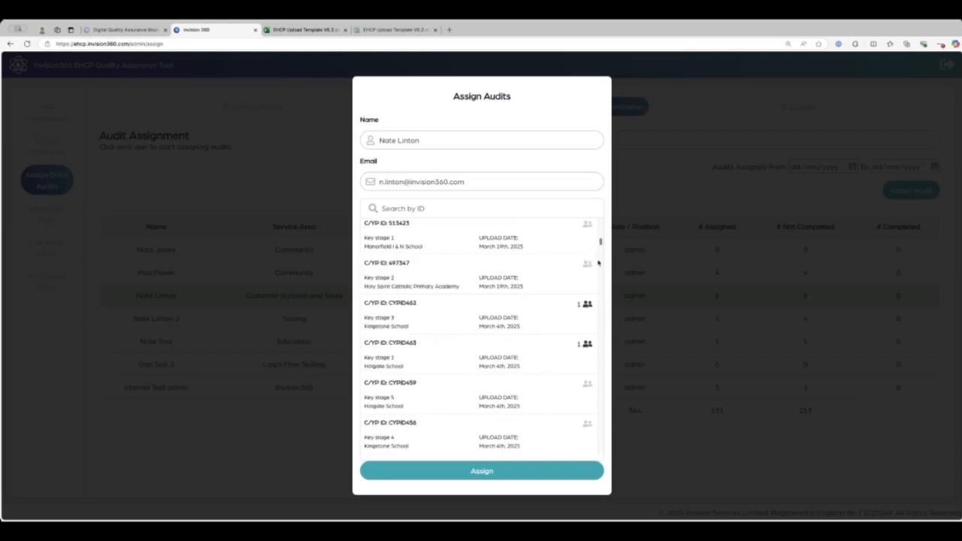
left_click_drag(600, 243, 605, 207)
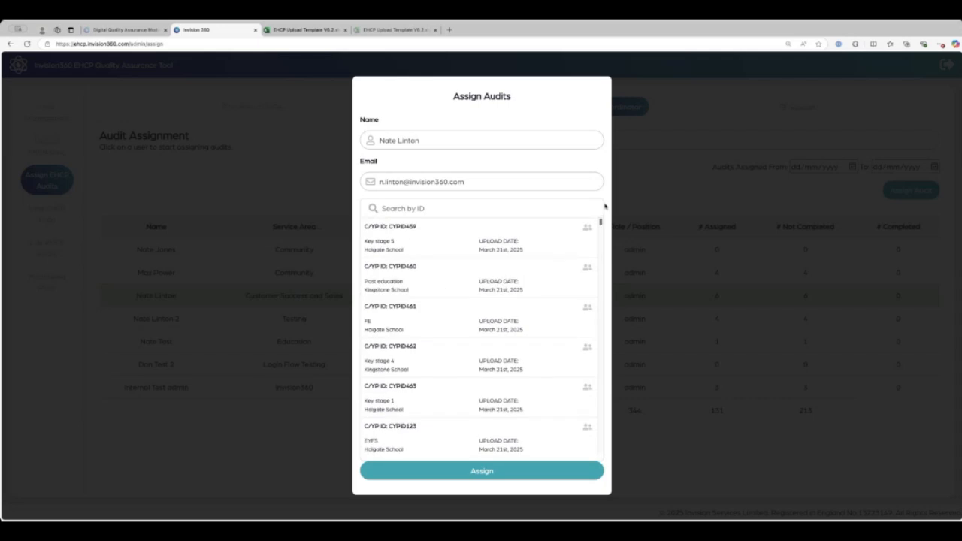
left_click(457, 244)
left_click(450, 289)
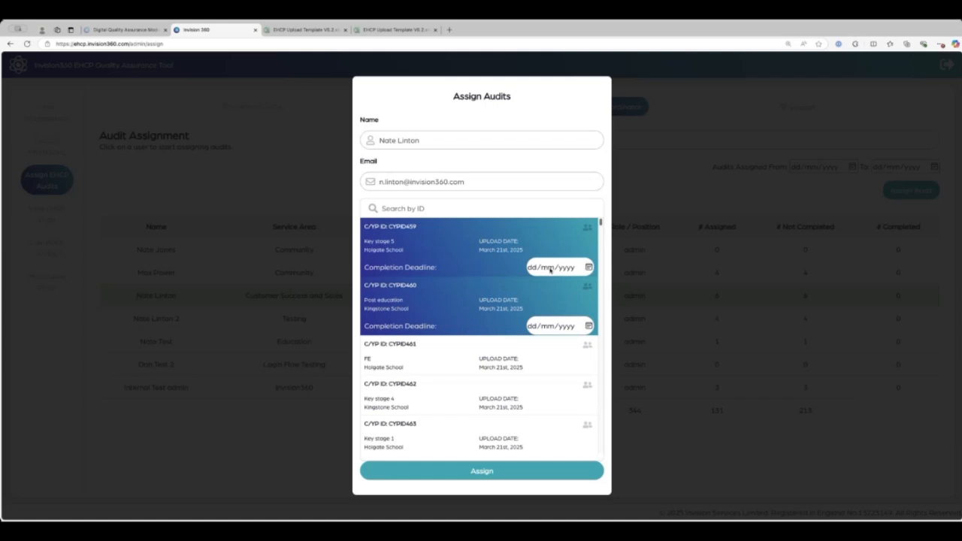
Assign the two selected plans to the user, bringing their audit count from 6 to 8.
left_click(501, 472)
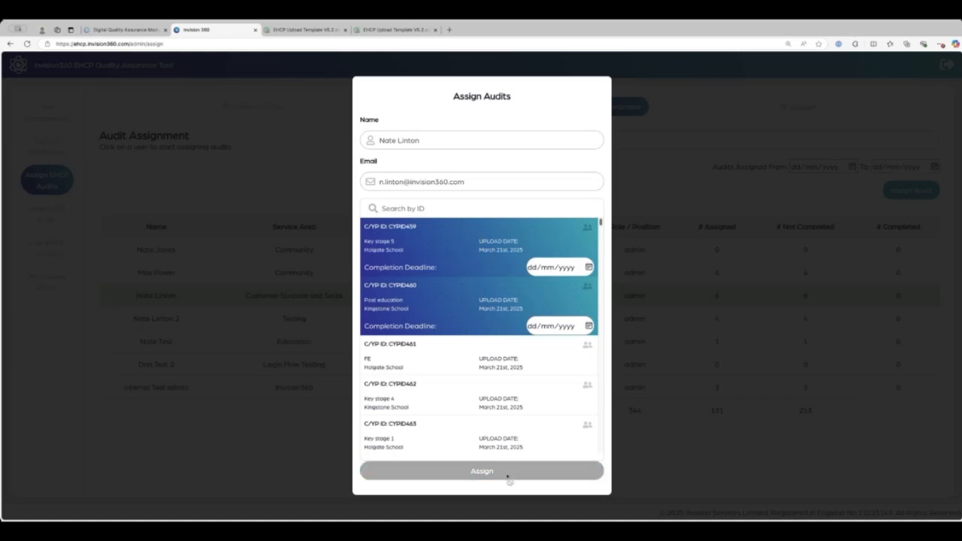
left_click(612, 414)
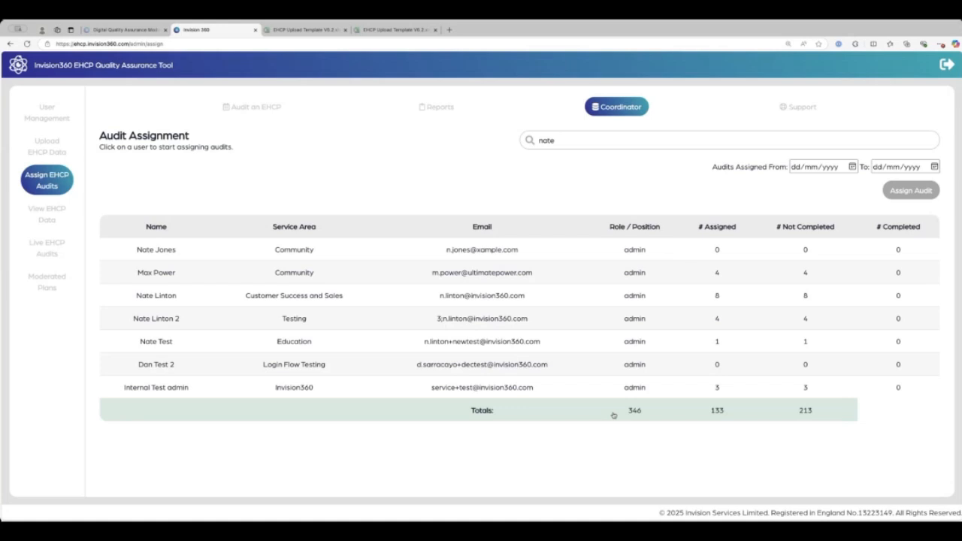